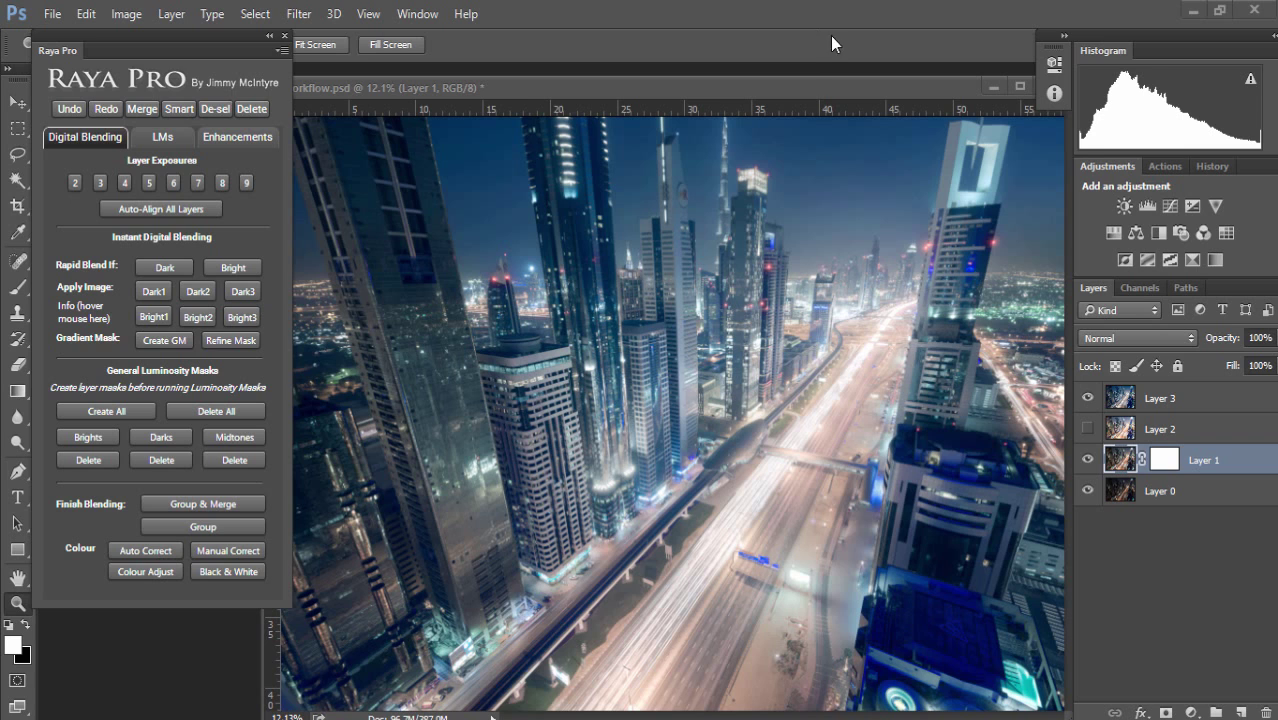
Compare the image with and without Layer 3, and delete Layer 3
click(1087, 398)
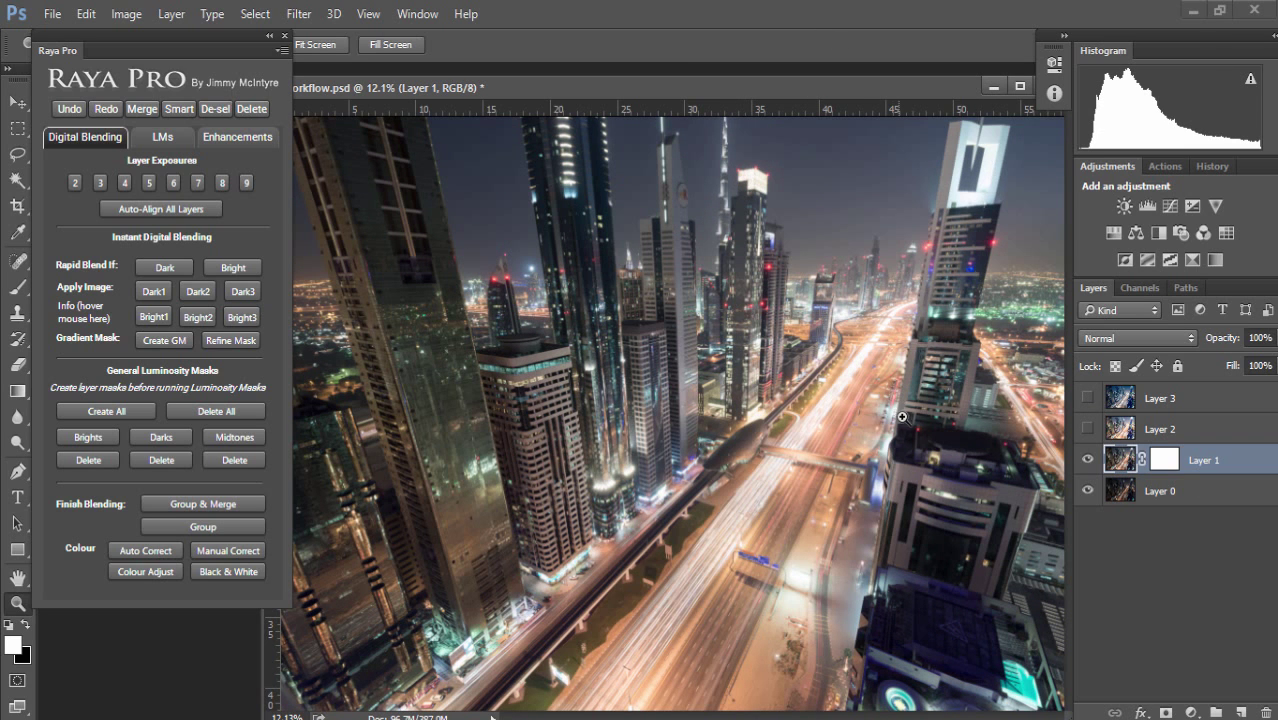
click(1088, 398)
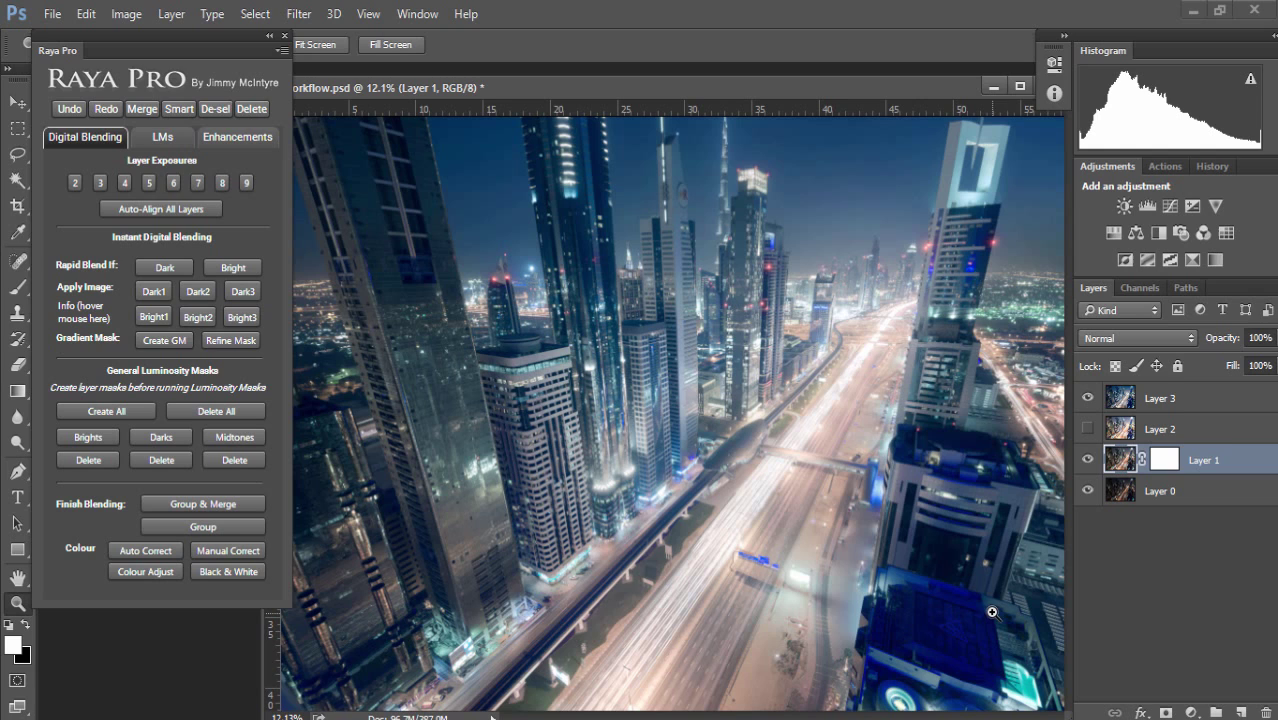
click(1183, 405)
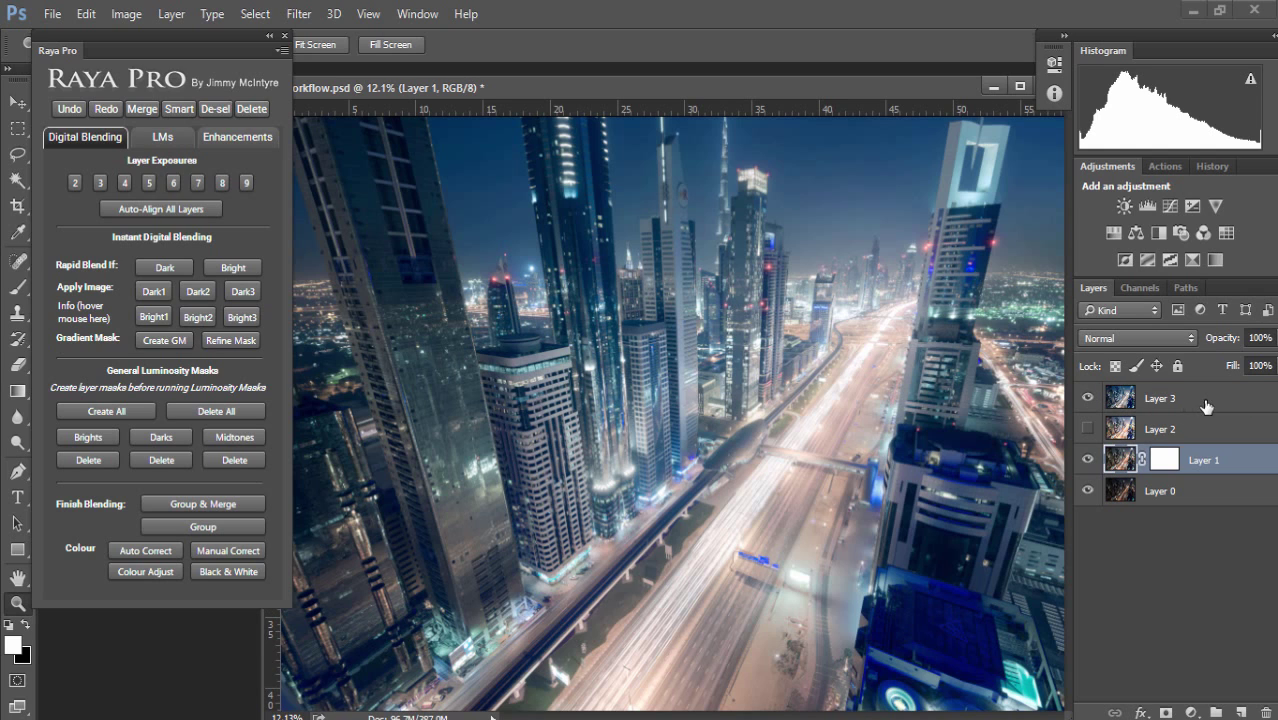
click(1206, 405)
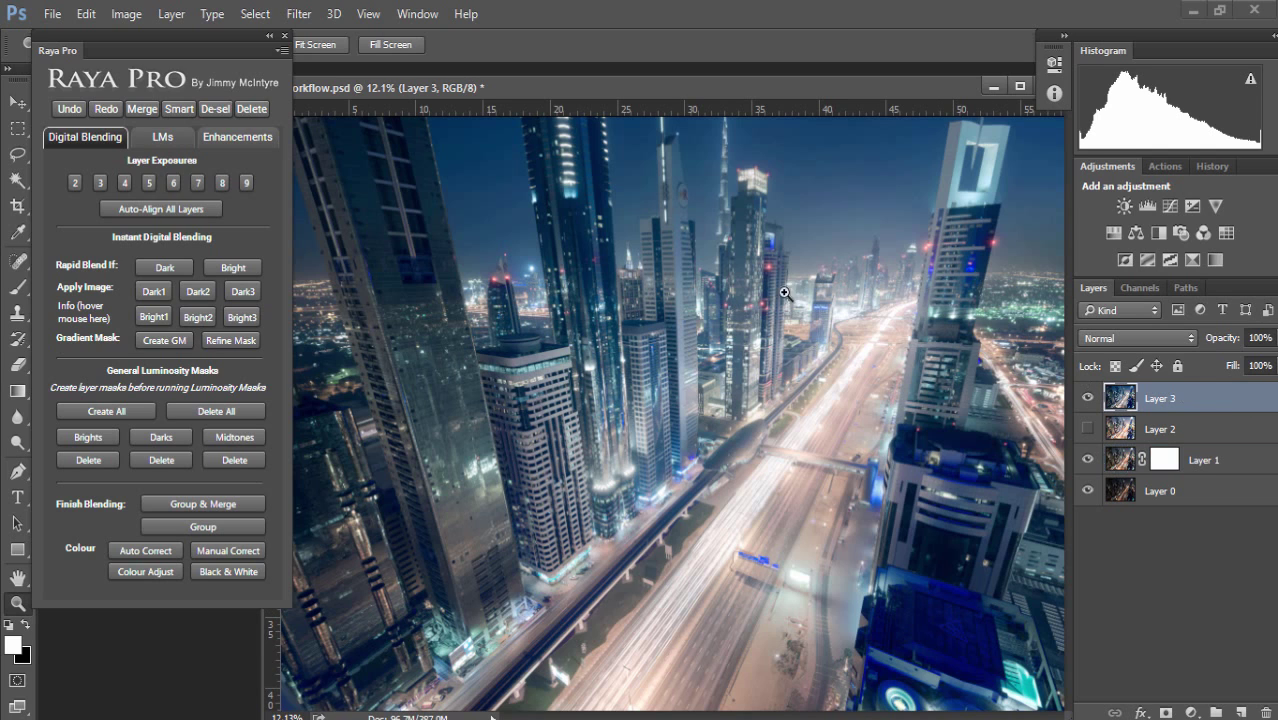
click(259, 112)
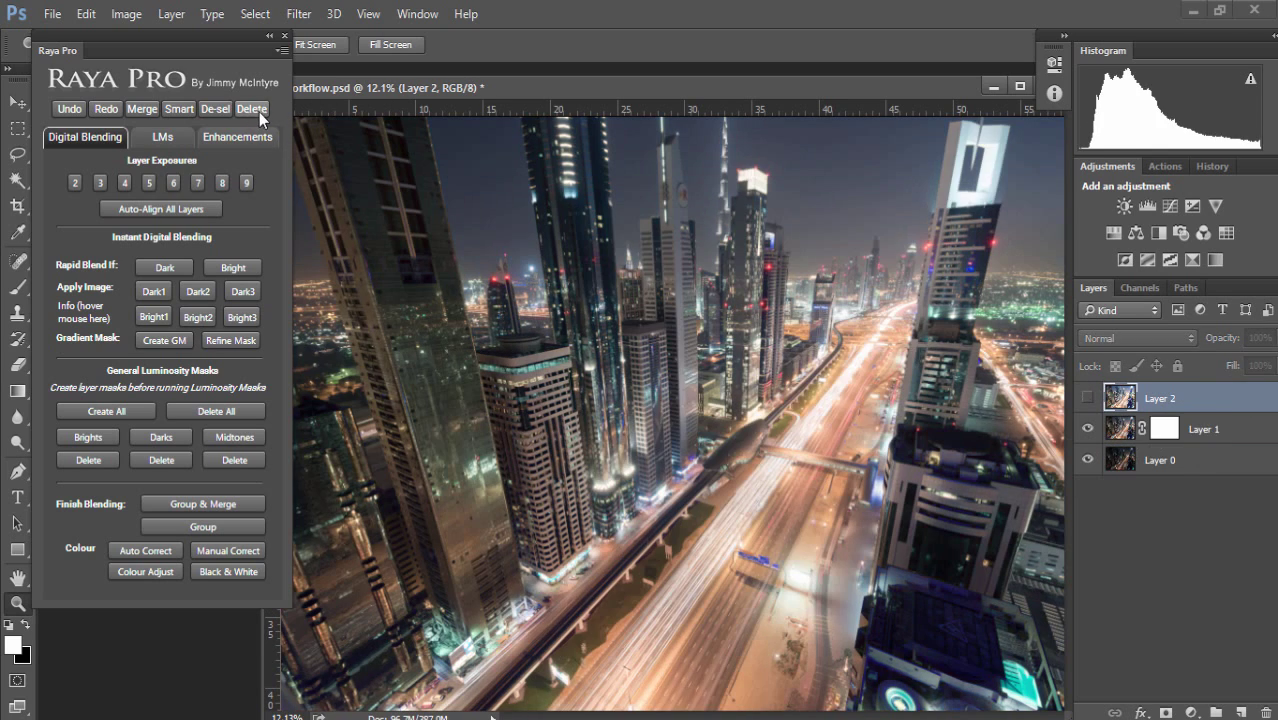
Compare the exposures of Layer 2, Layer 1 and Layer 0 by toggling the visibility of the upper two layers
click(1088, 399)
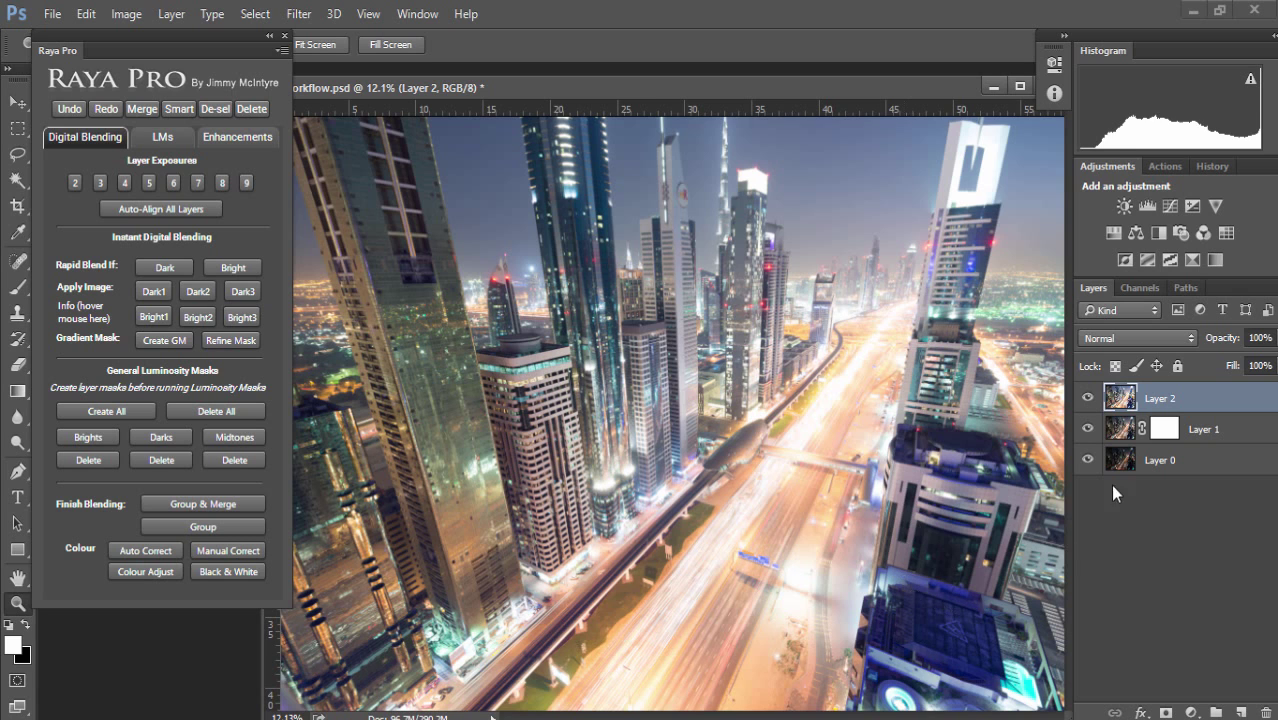
click(1088, 397)
click(1115, 428)
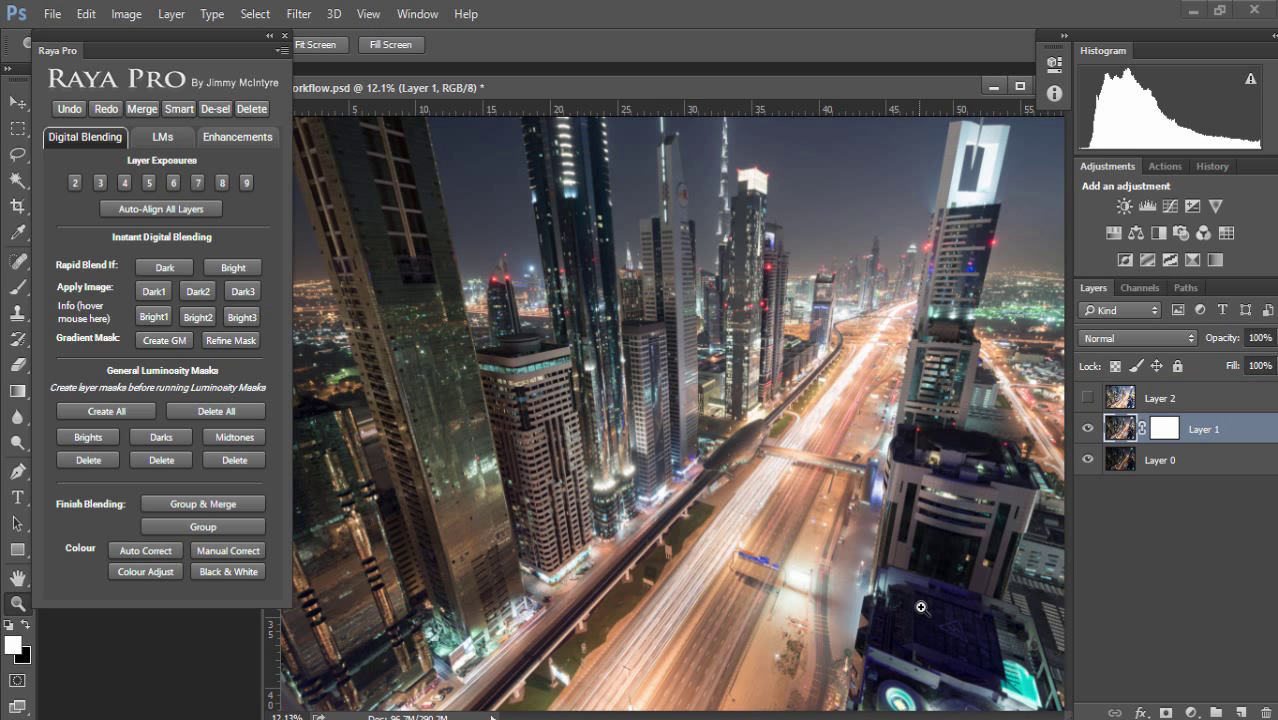
click(1088, 429)
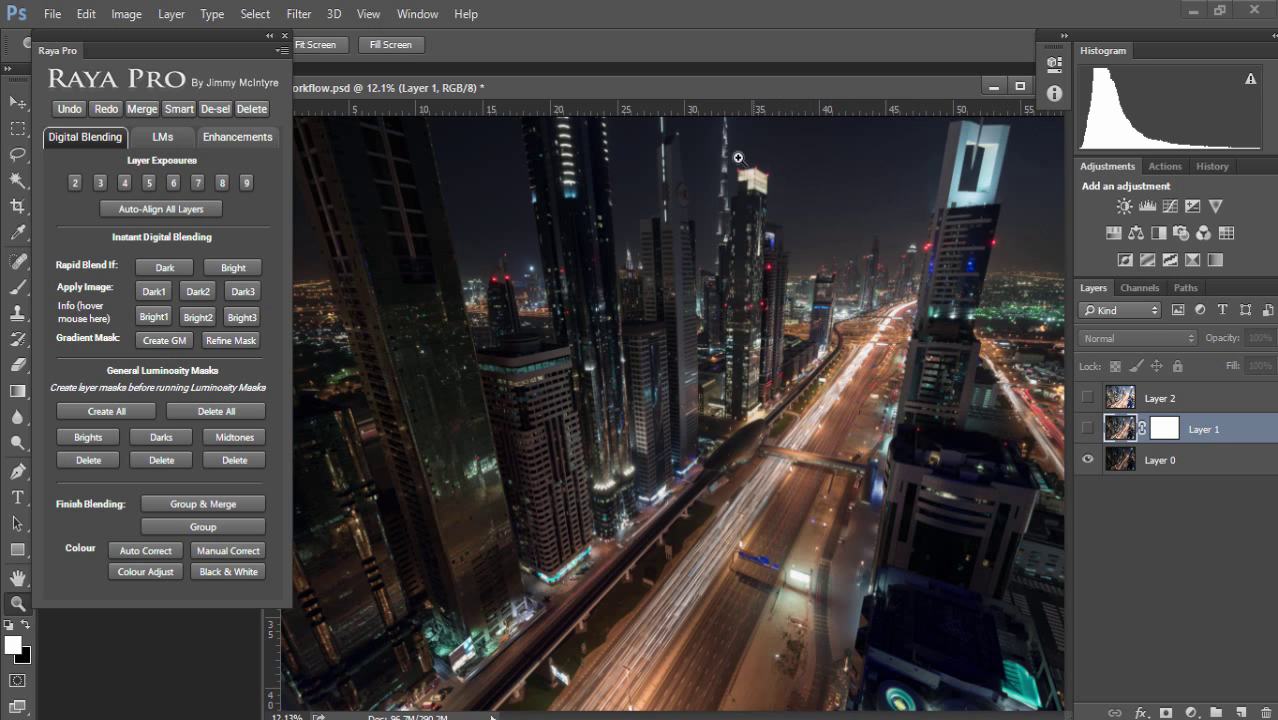
click(1088, 429)
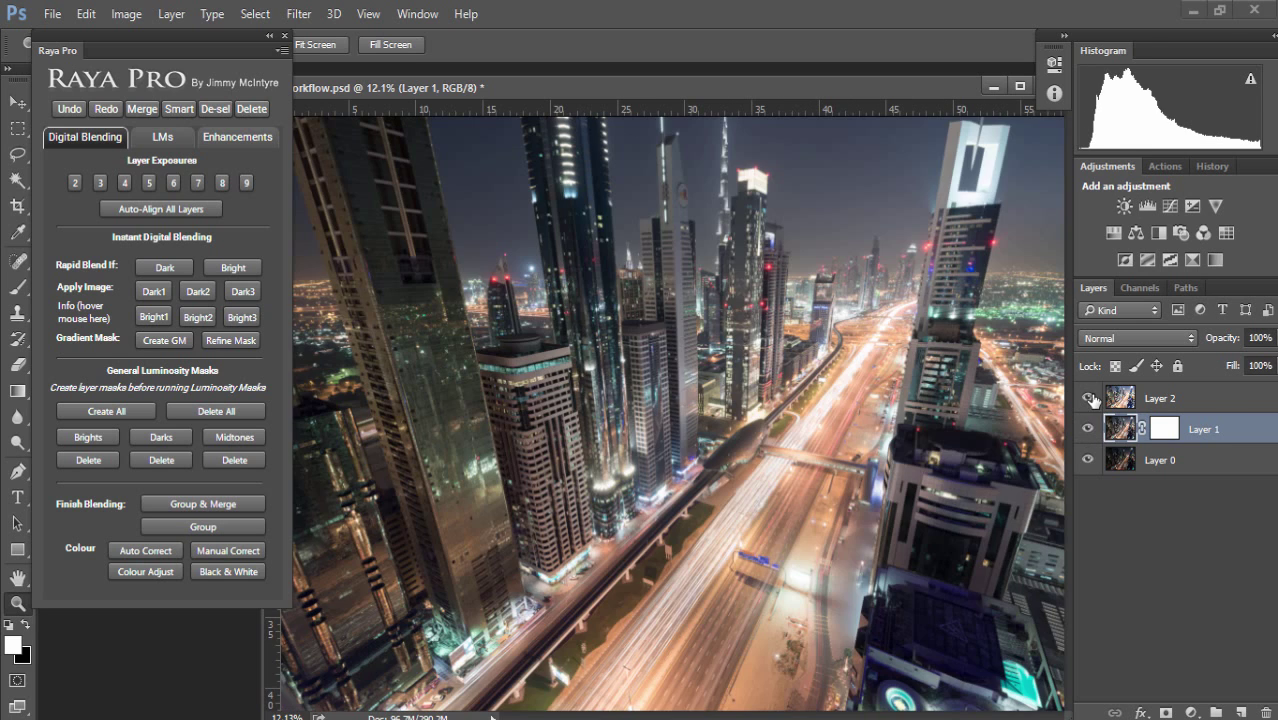
Show Layer 2, apply the Bright Rapid Blend If to it, and compare the blend with the layers beneath
click(1088, 398)
click(1166, 398)
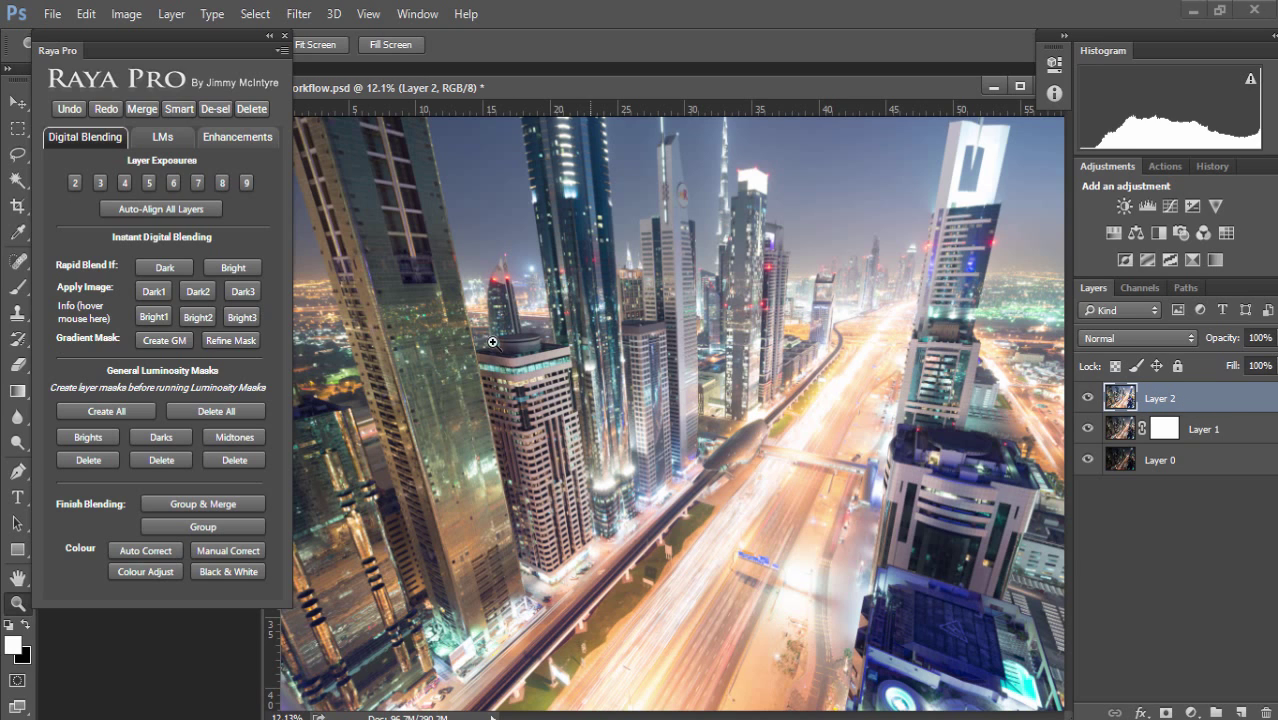
click(221, 268)
click(1089, 398)
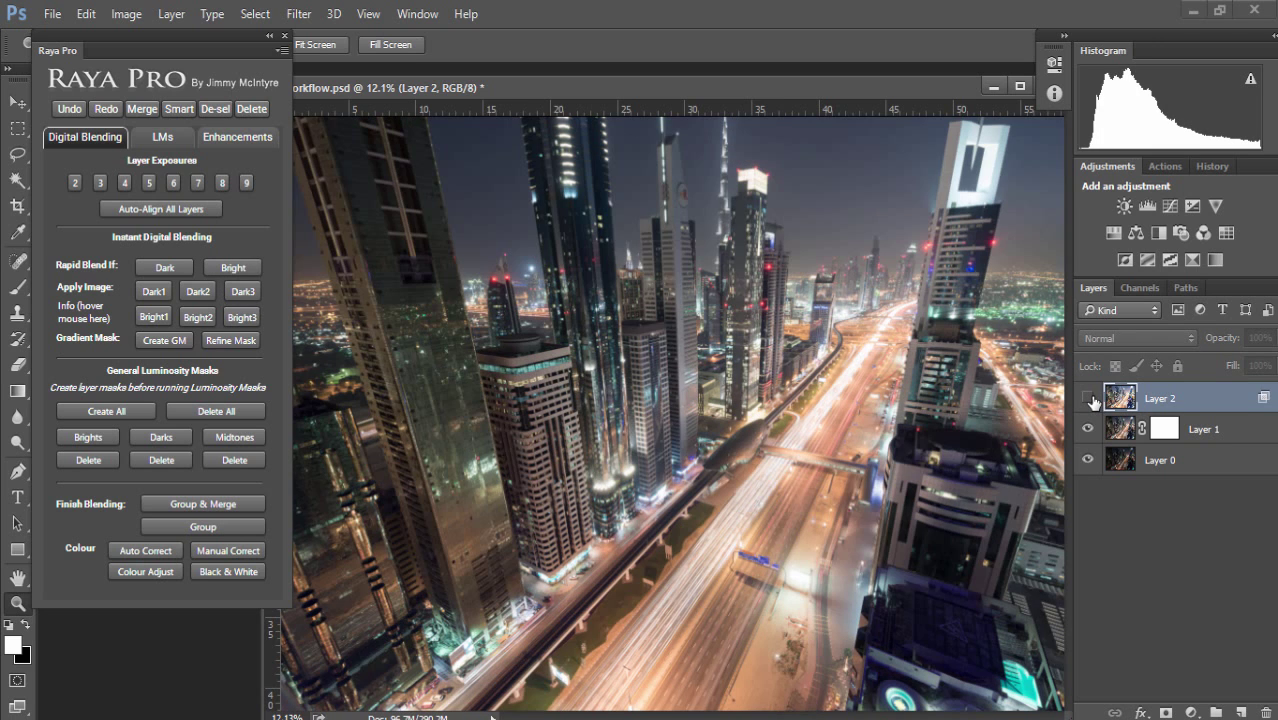
click(1089, 398)
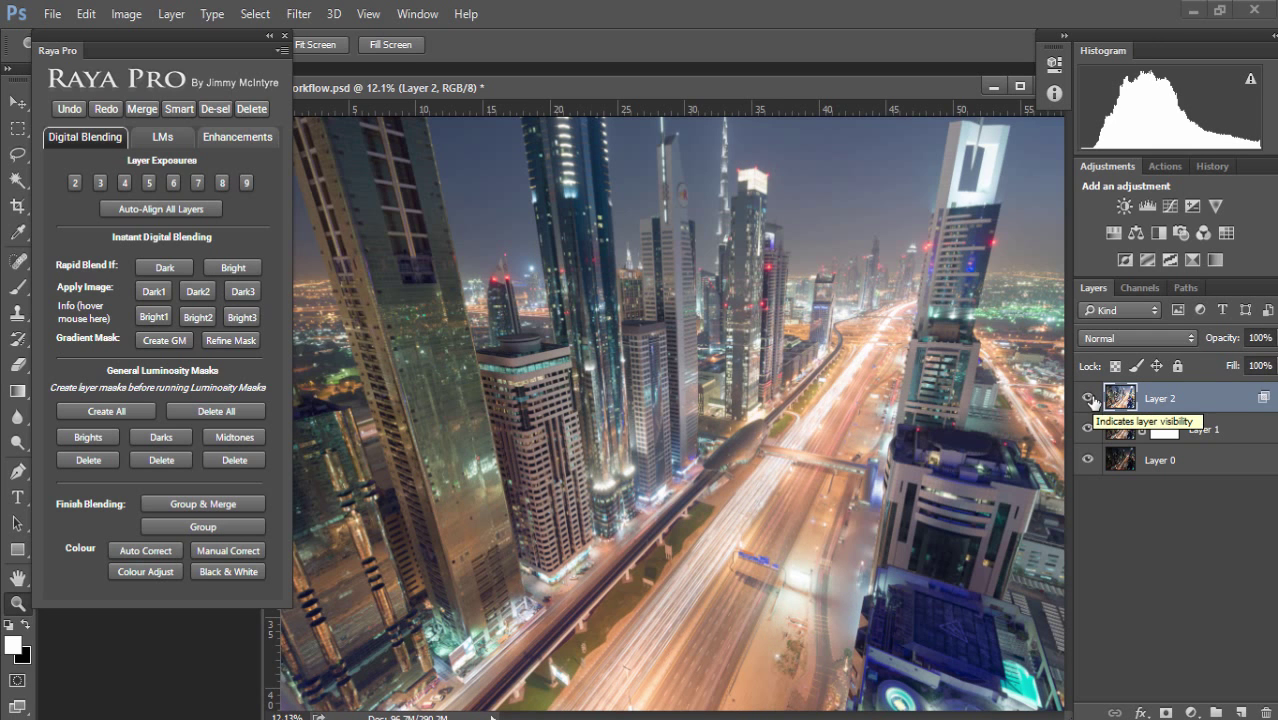
click(1089, 398)
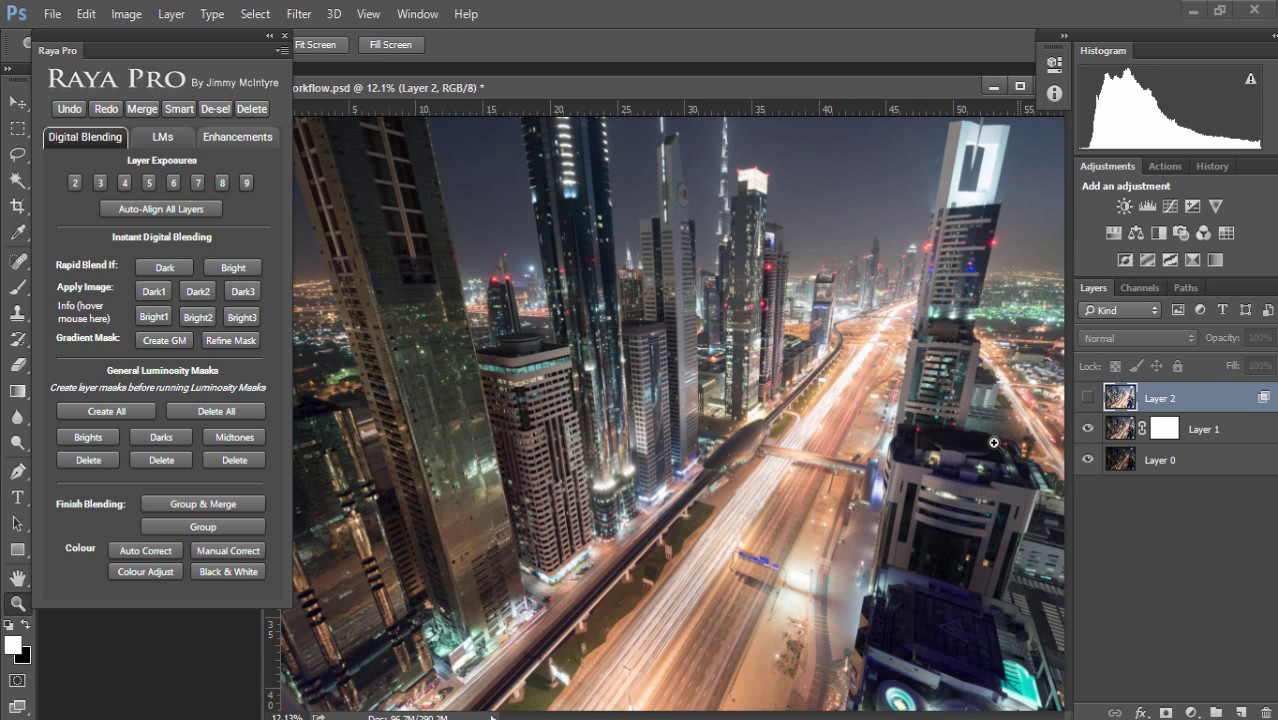
click(1089, 398)
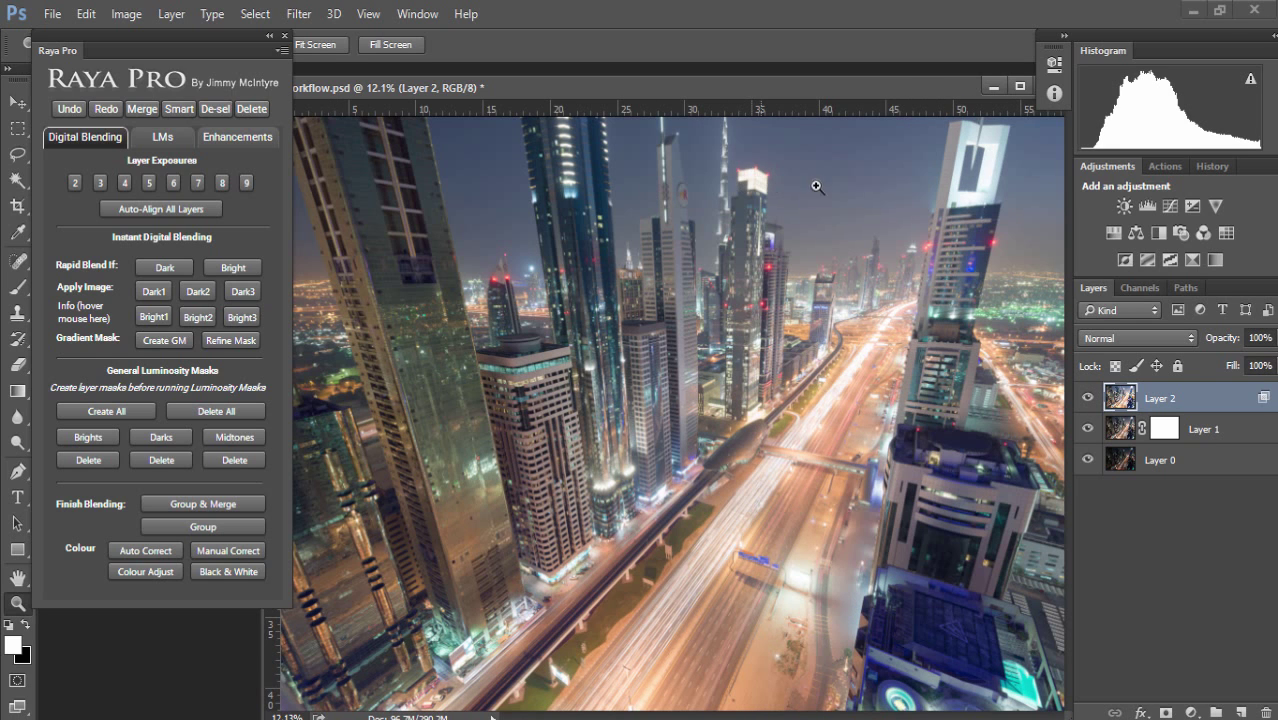
Set Layer 2's opacity to 50%, compare the effect, and leave the layer hidden
click(1259, 338)
text(50)
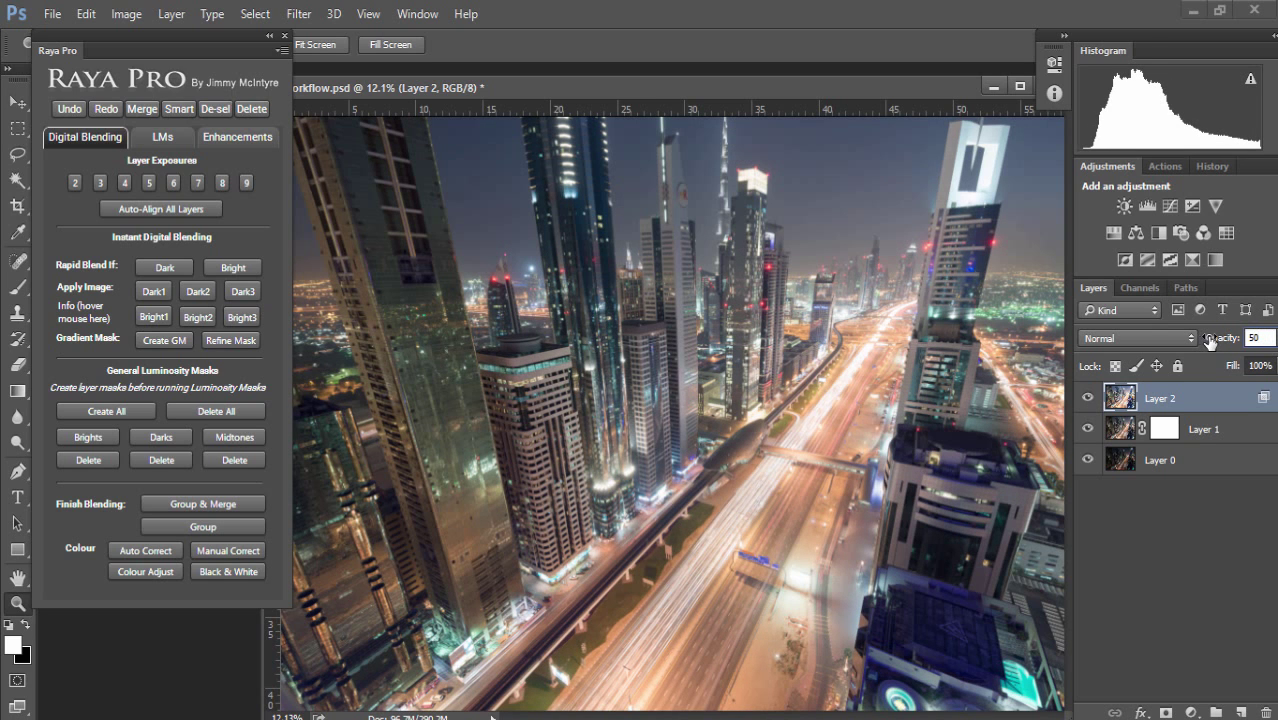
key(Return)
click(1088, 398)
click(1088, 398)
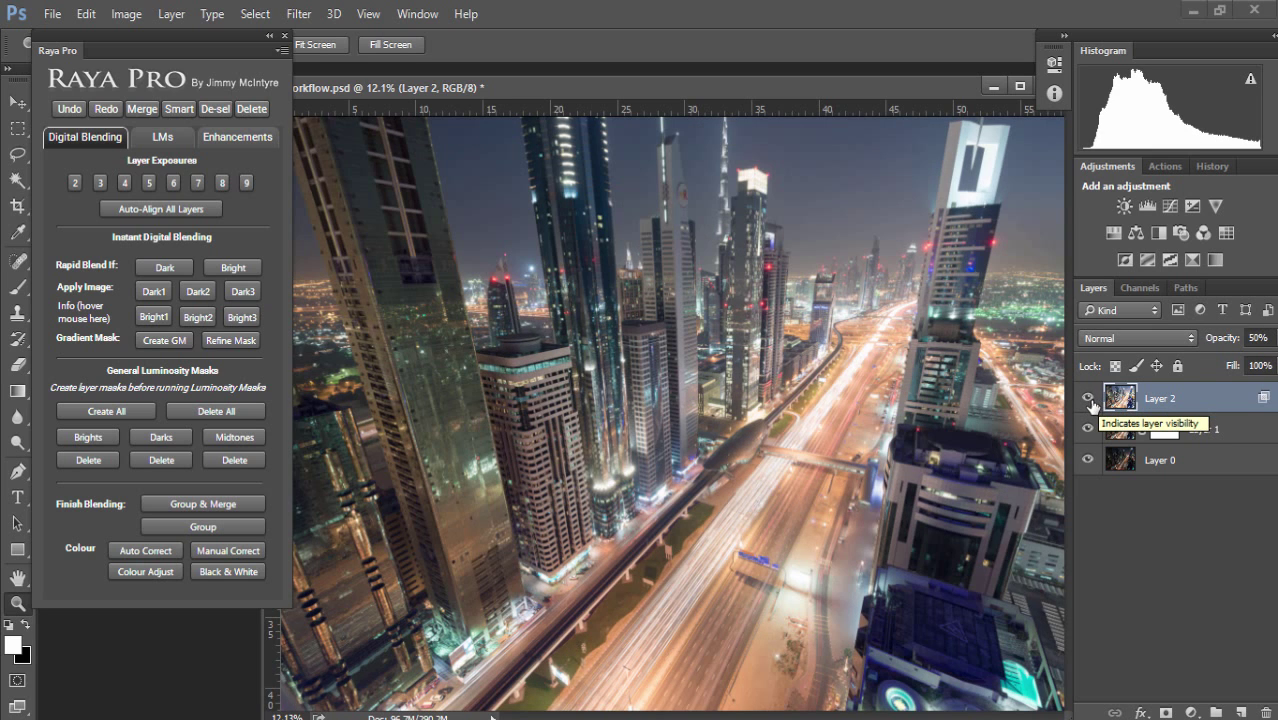
click(1088, 398)
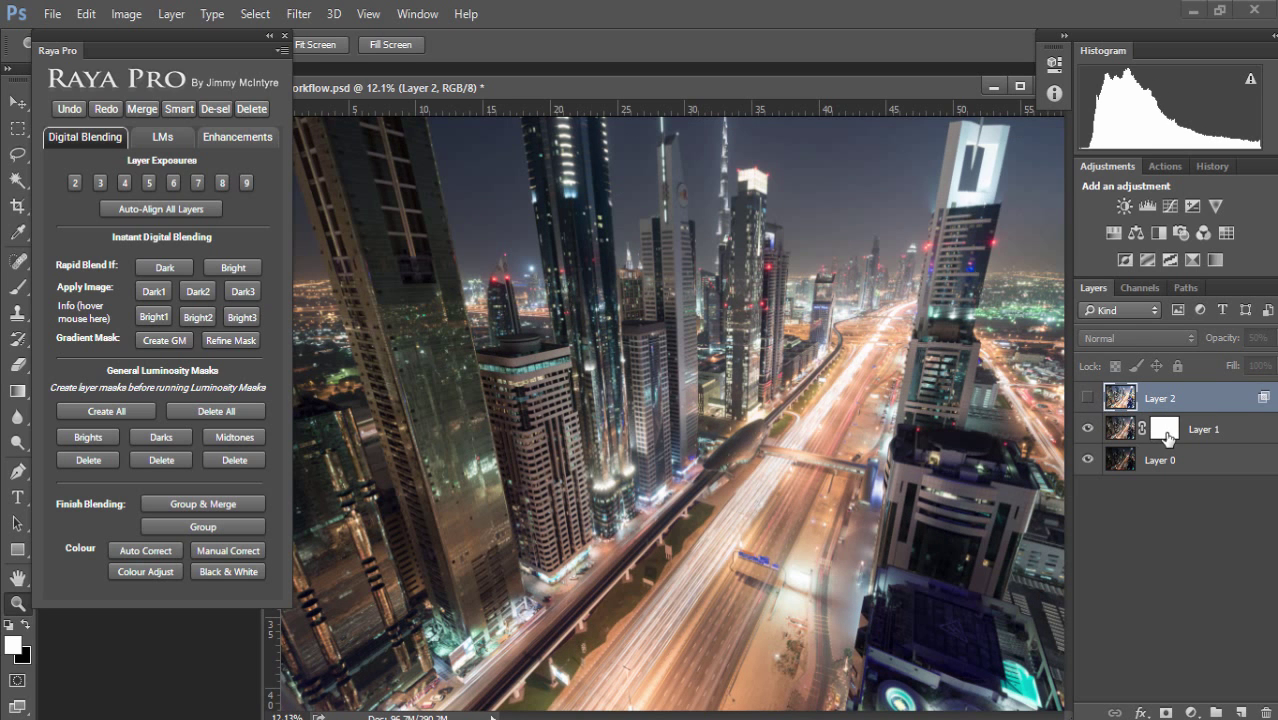
Create the full set of luminosity masks from Layer 1 and check the resulting channels
click(1163, 430)
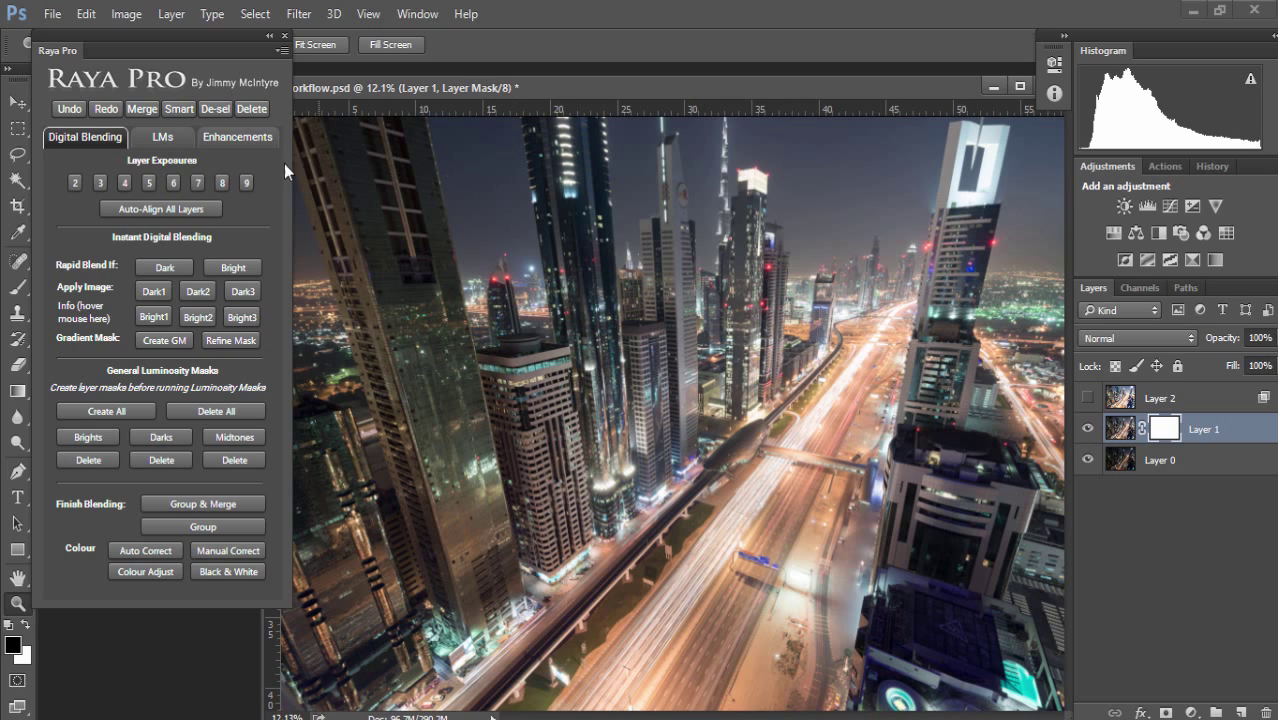
click(171, 149)
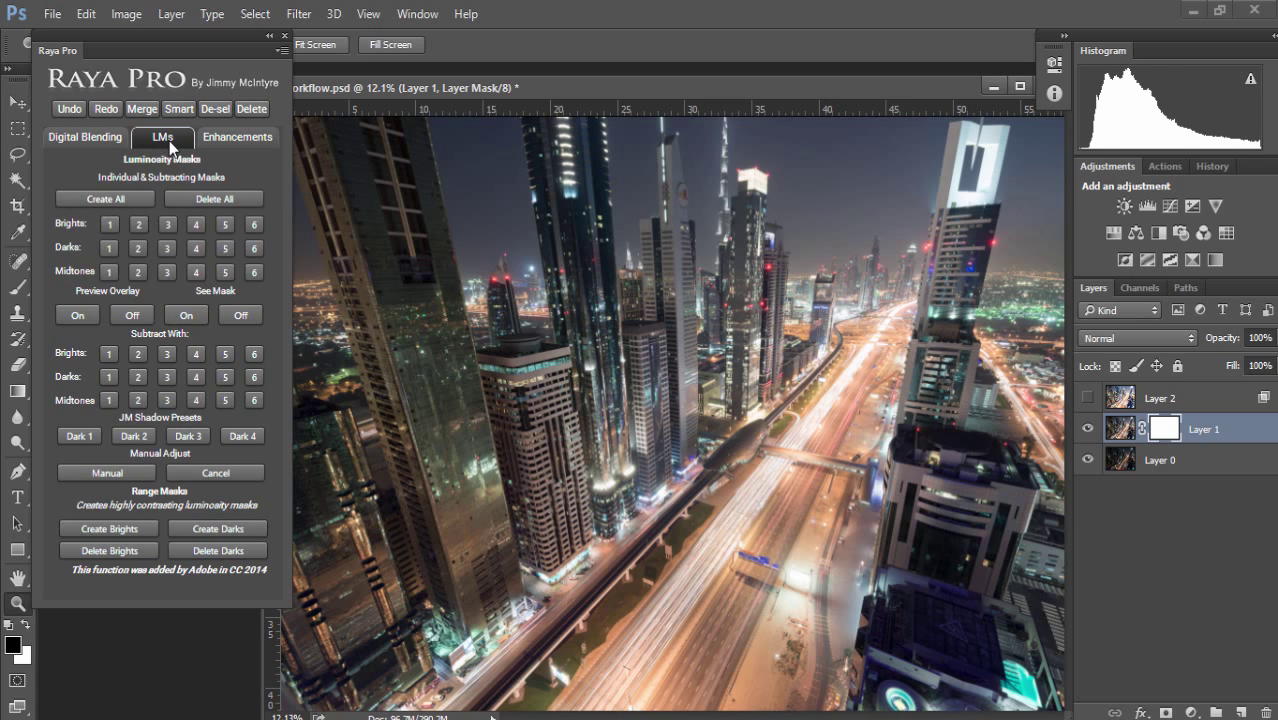
click(205, 197)
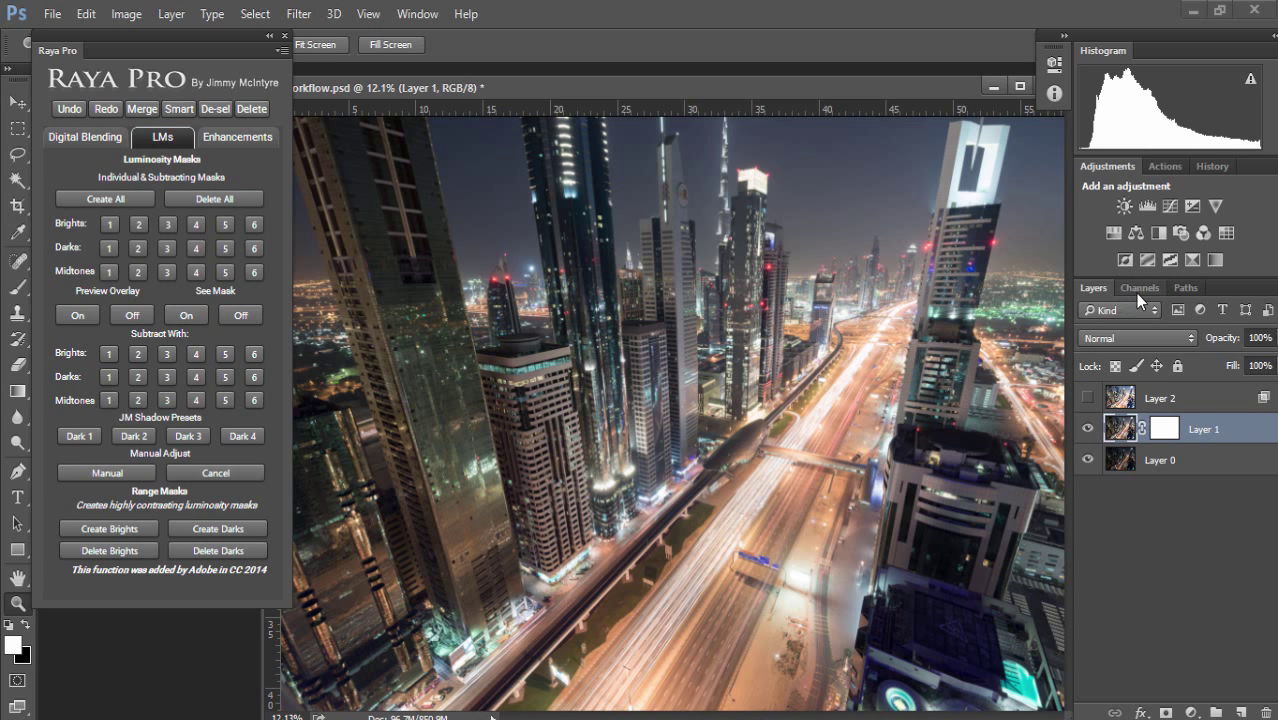
click(1139, 288)
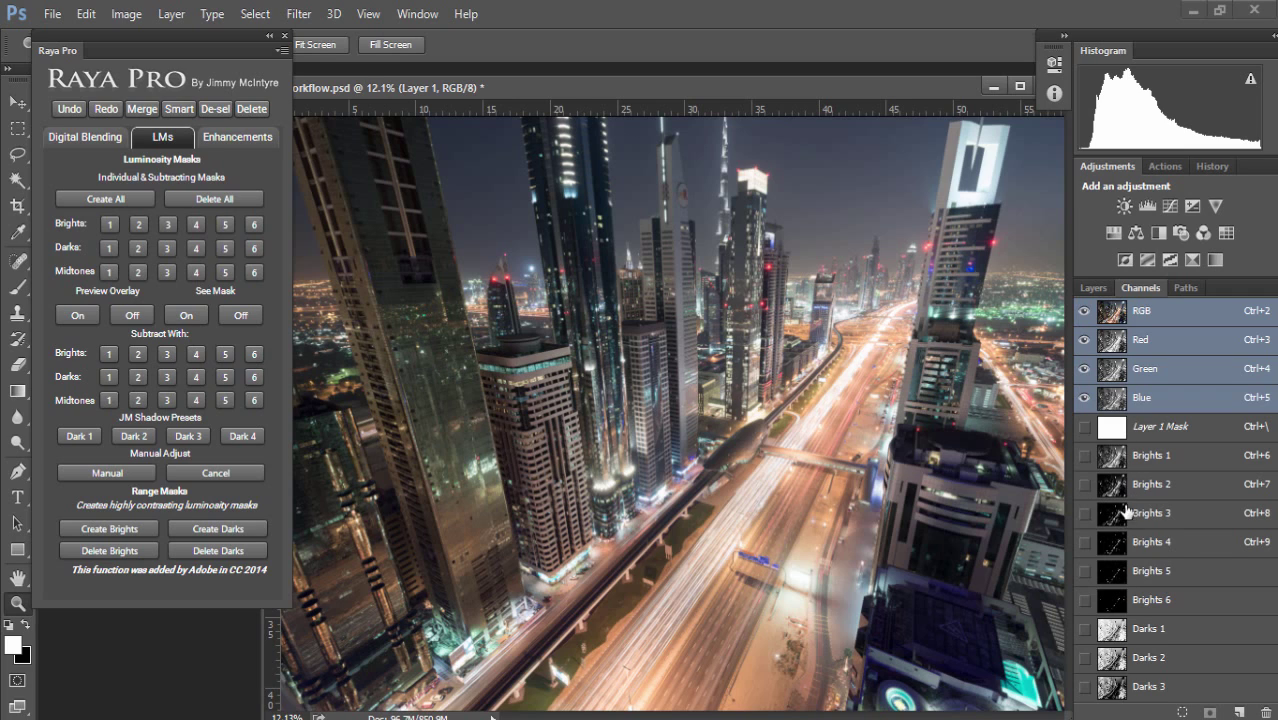
click(1093, 288)
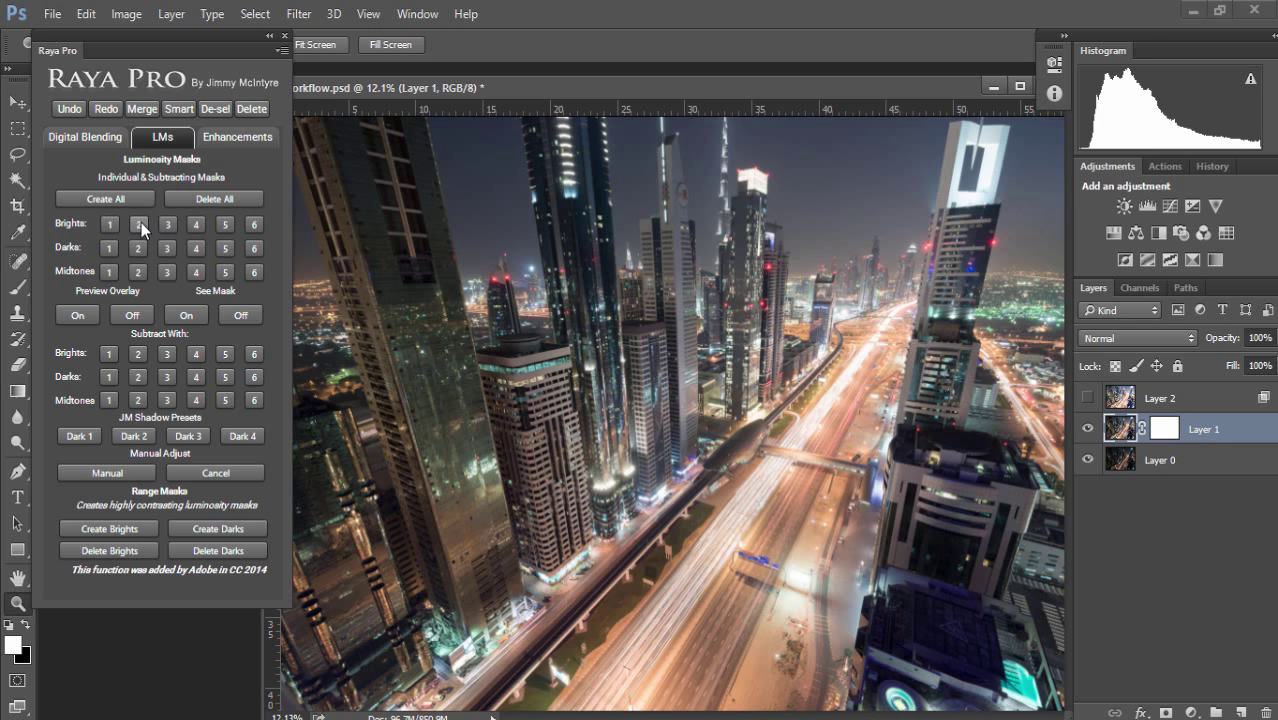
Preview the Brights 2 luminosity mask as a colour overlay and as a black-and-white mask, and close both previews
click(74, 316)
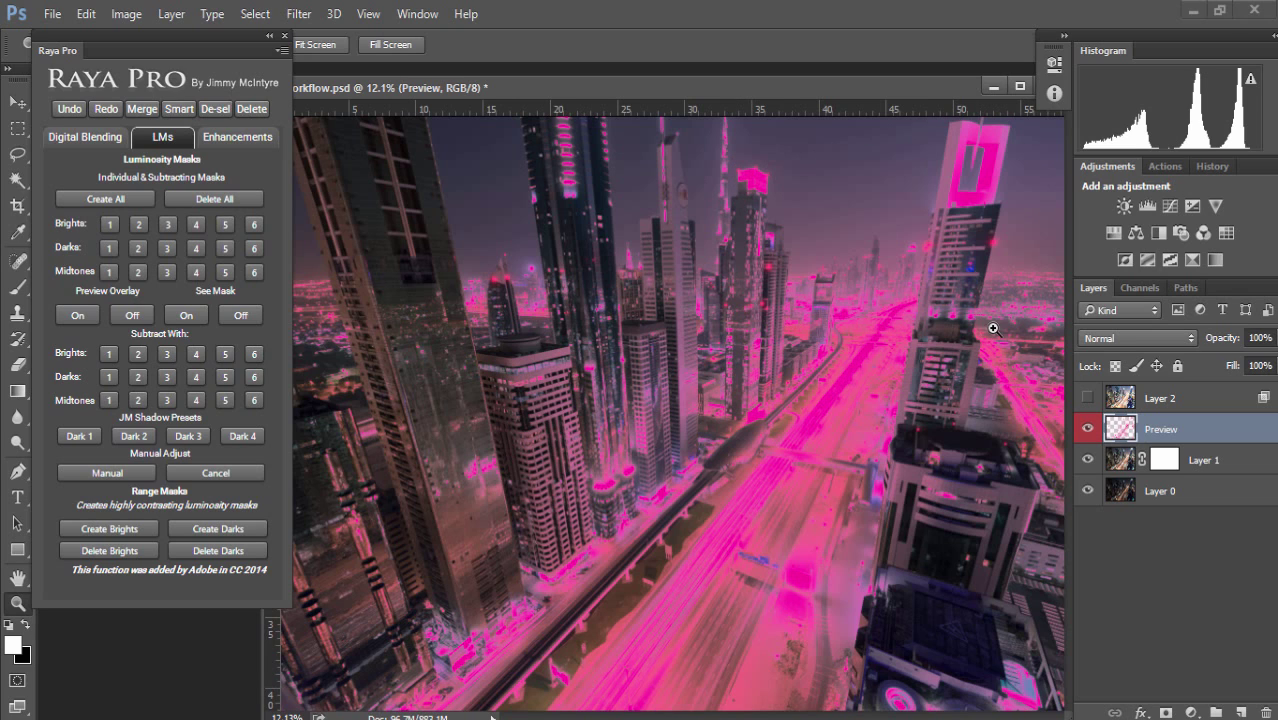
click(140, 318)
click(181, 316)
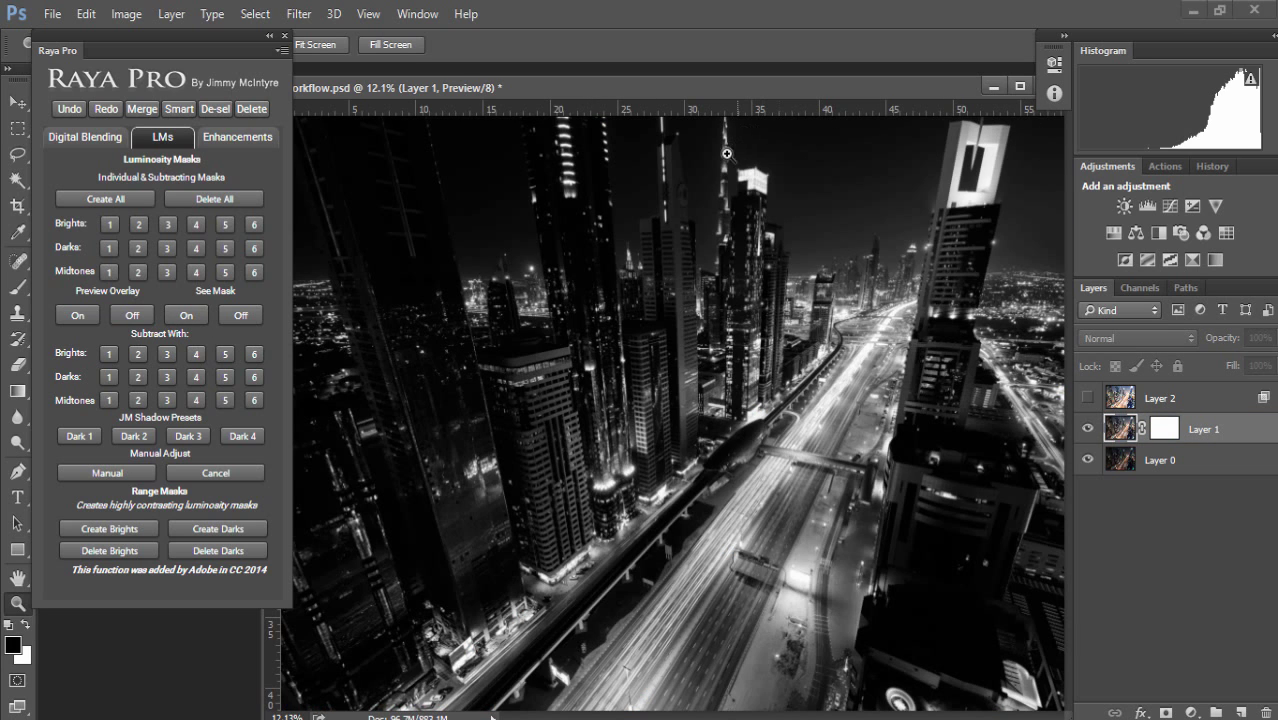
click(241, 314)
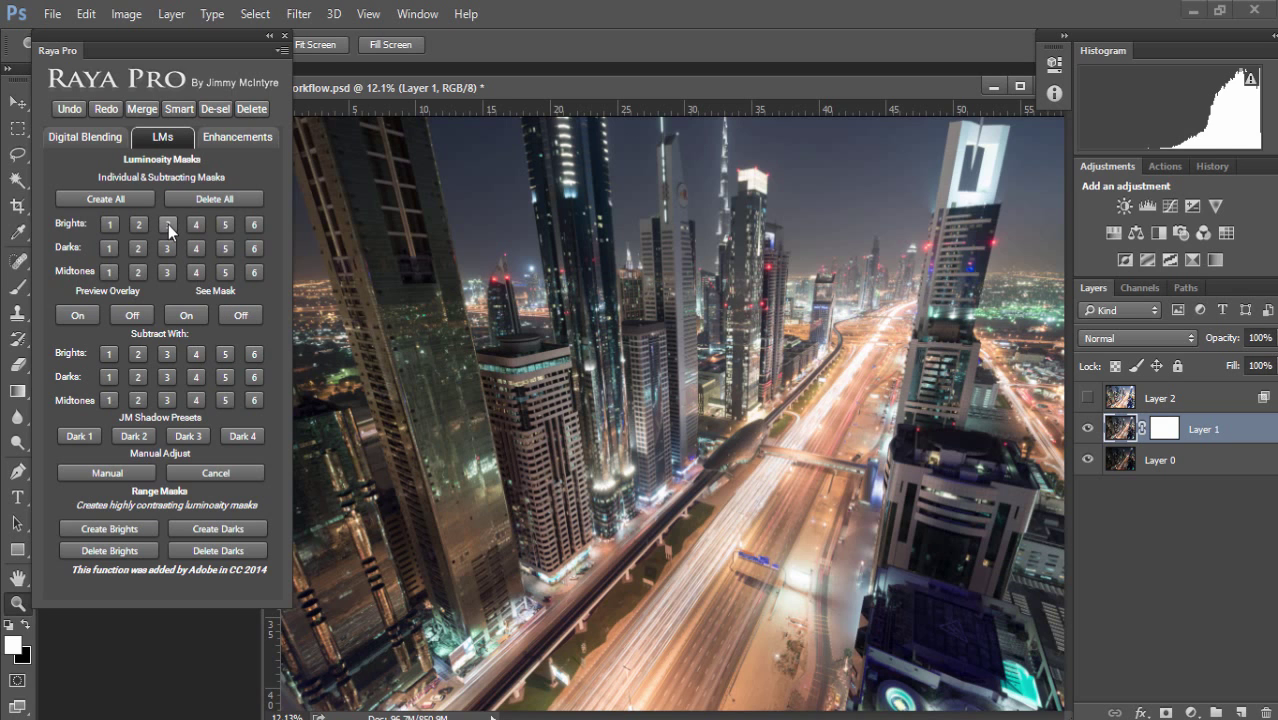
Load the Brights 3 luminosity selection, inspect its colour overlay around the central skyscrapers, and turn the overlay off
click(83, 315)
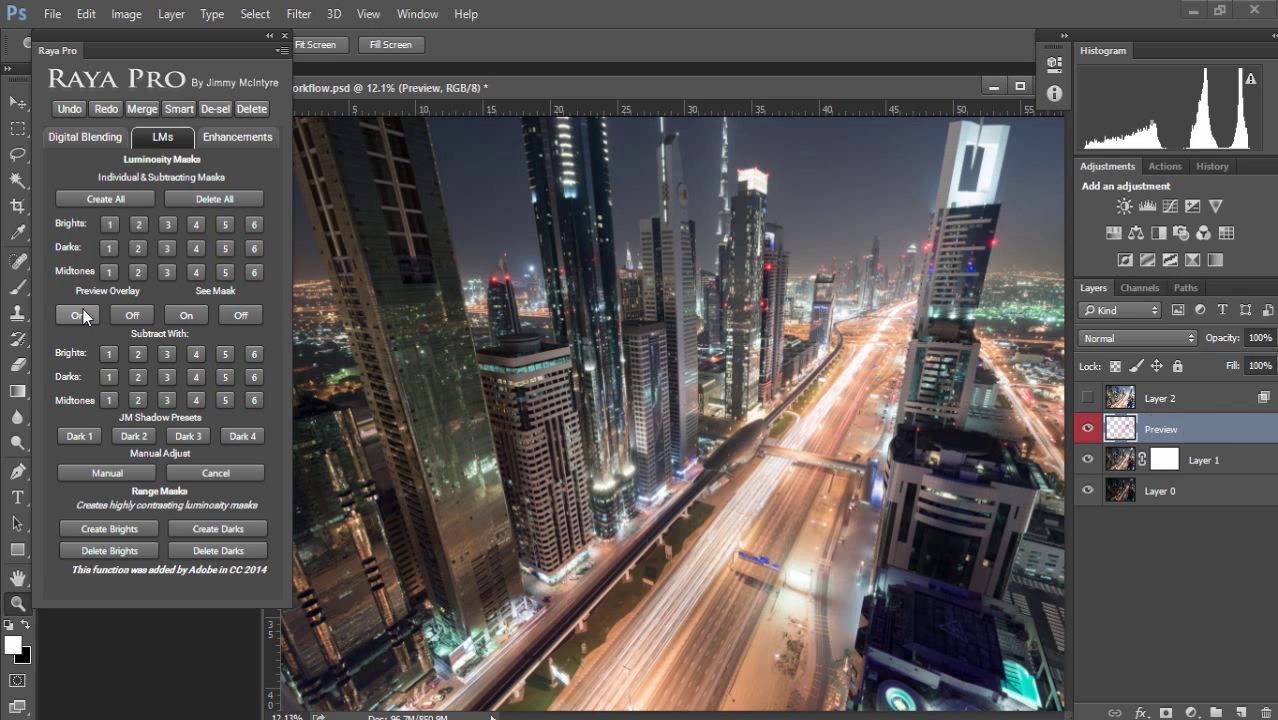
drag(773, 157, 807, 220)
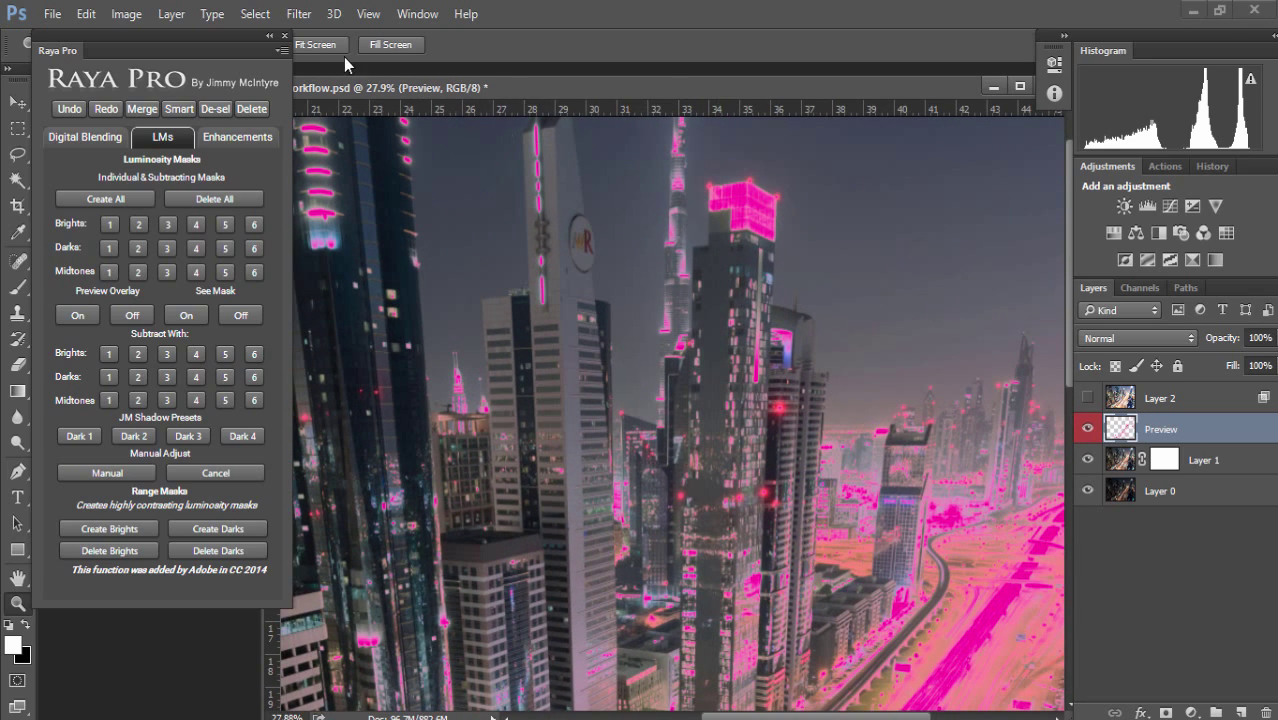
click(322, 45)
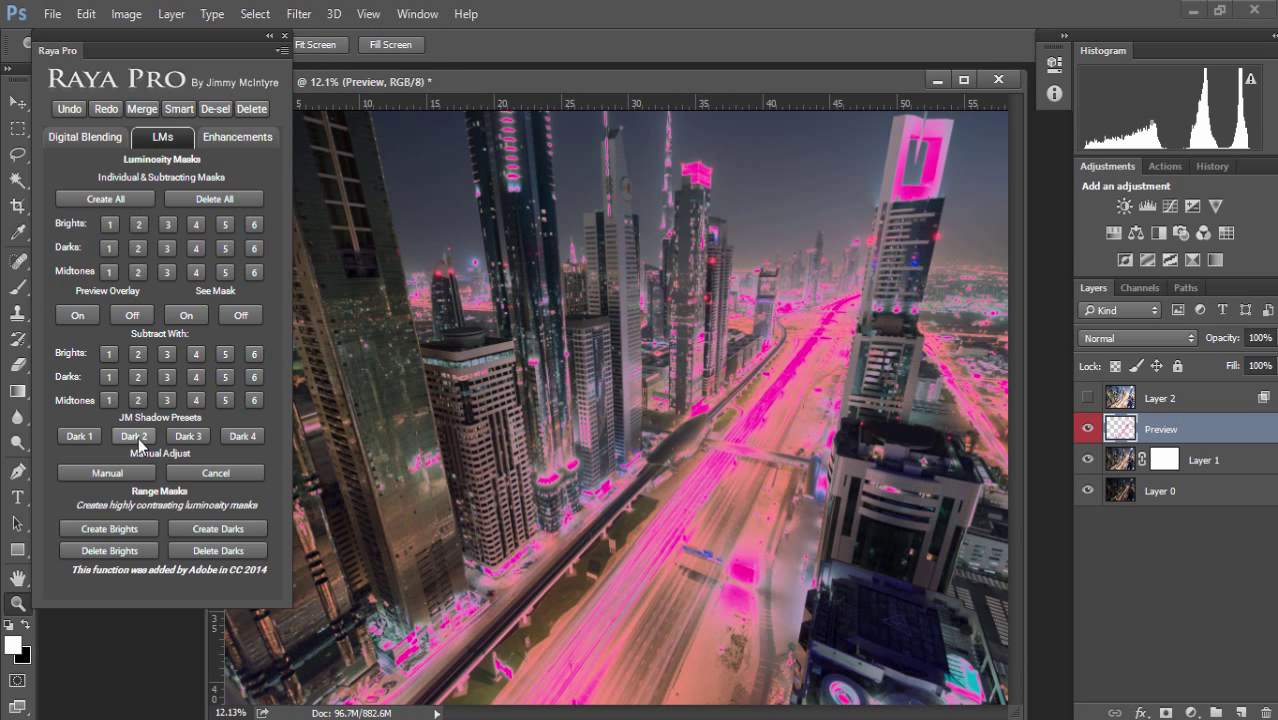
click(132, 315)
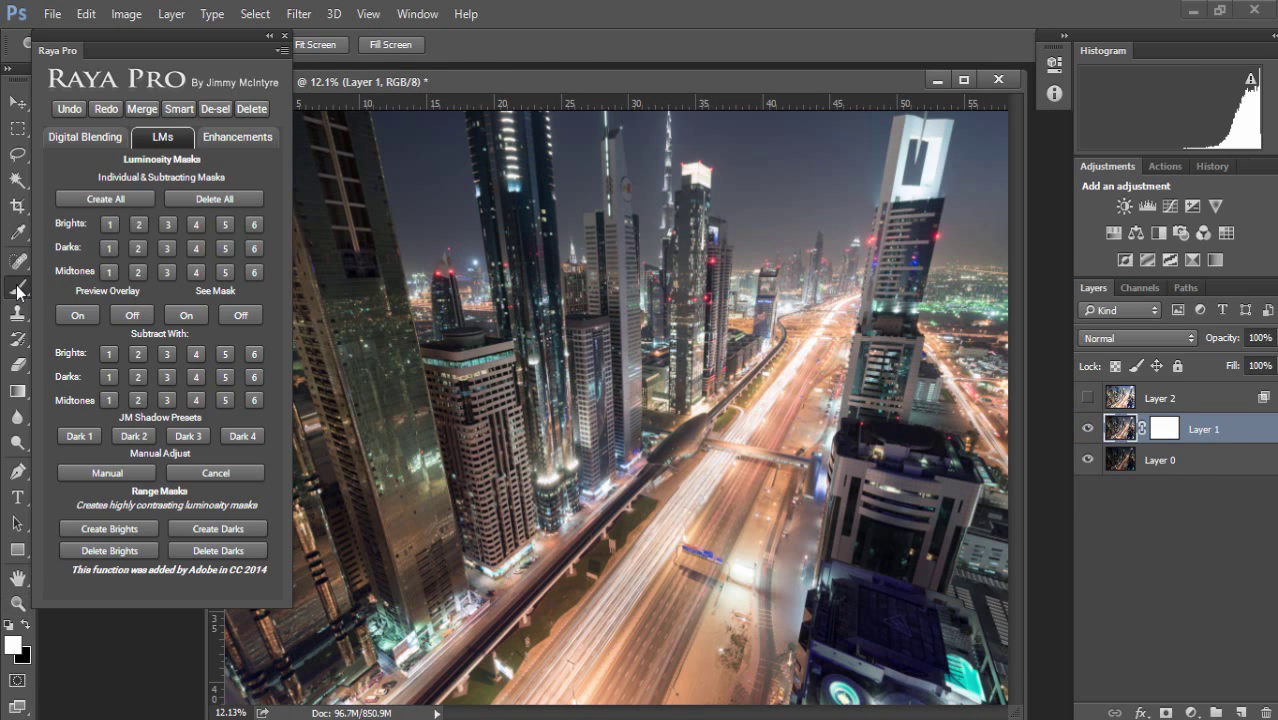
Brush black at 100% opacity on Layer 1's mask over the lit top of the central tower and down its facade
click(17, 290)
click(1164, 428)
key(x)
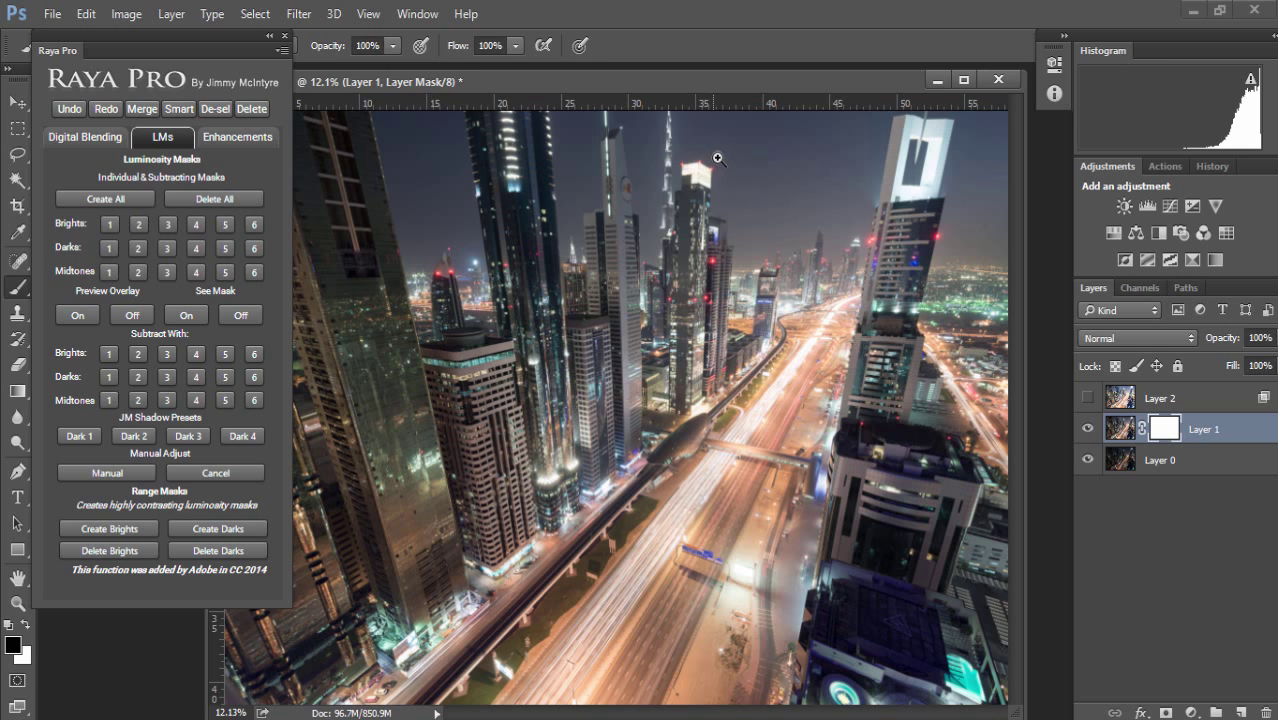
drag(717, 158, 782, 165)
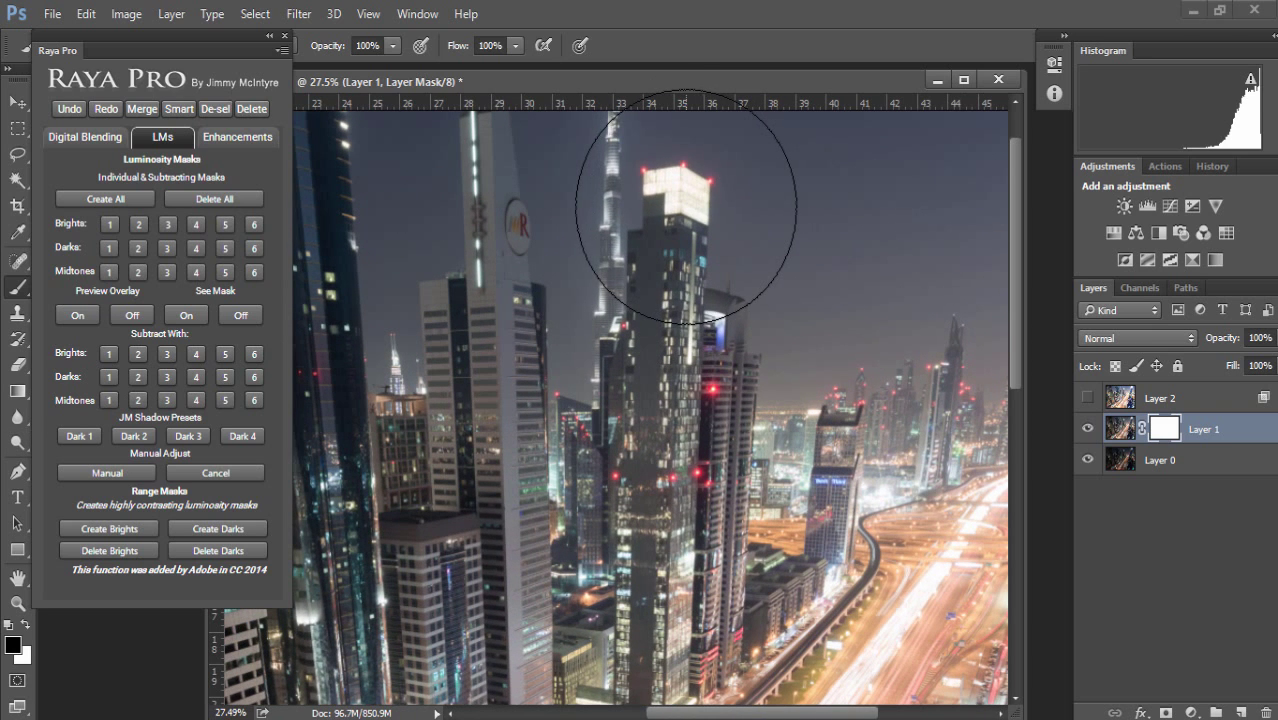
mouse_move(686, 205)
mouse_down()
mouse_move(690, 163)
mouse_move(700, 440)
mouse_move(752, 600)
mouse_up()
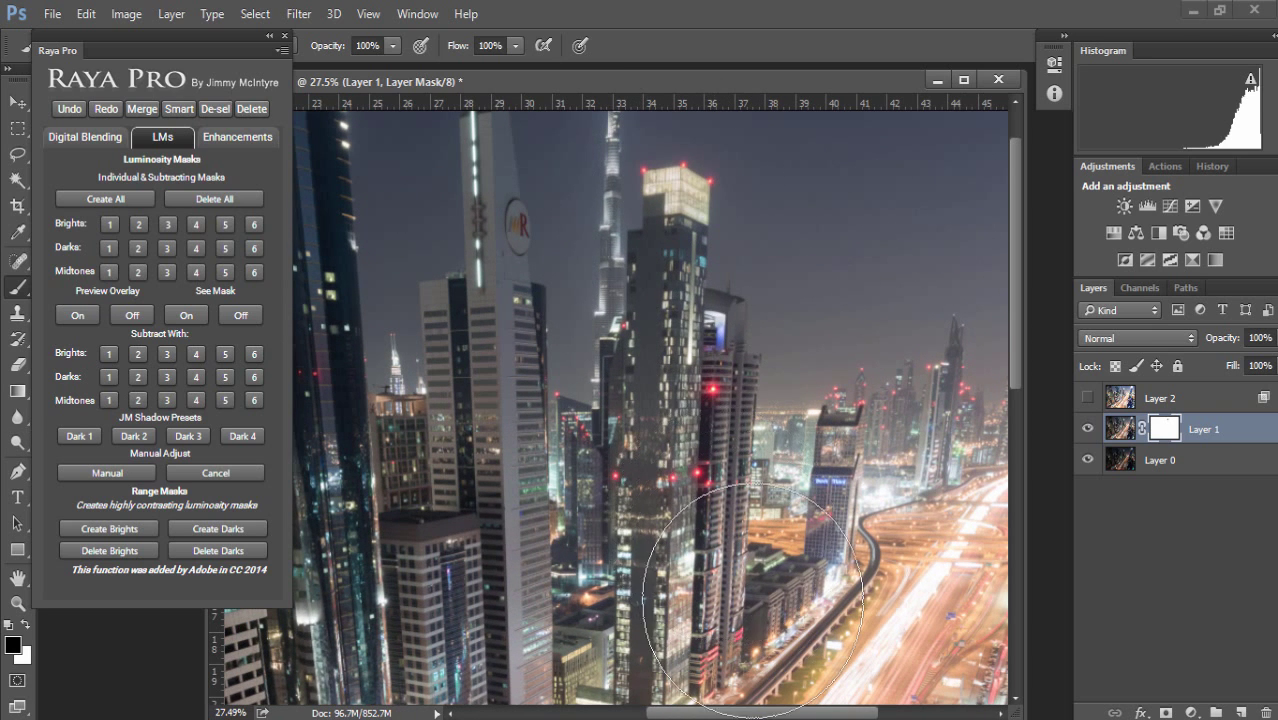
Brush black on Layer 1's mask over the bright white top of the tall tower beside the highway and the distant skyline
drag(805, 717, 909, 717)
drag(1018, 348, 1018, 322)
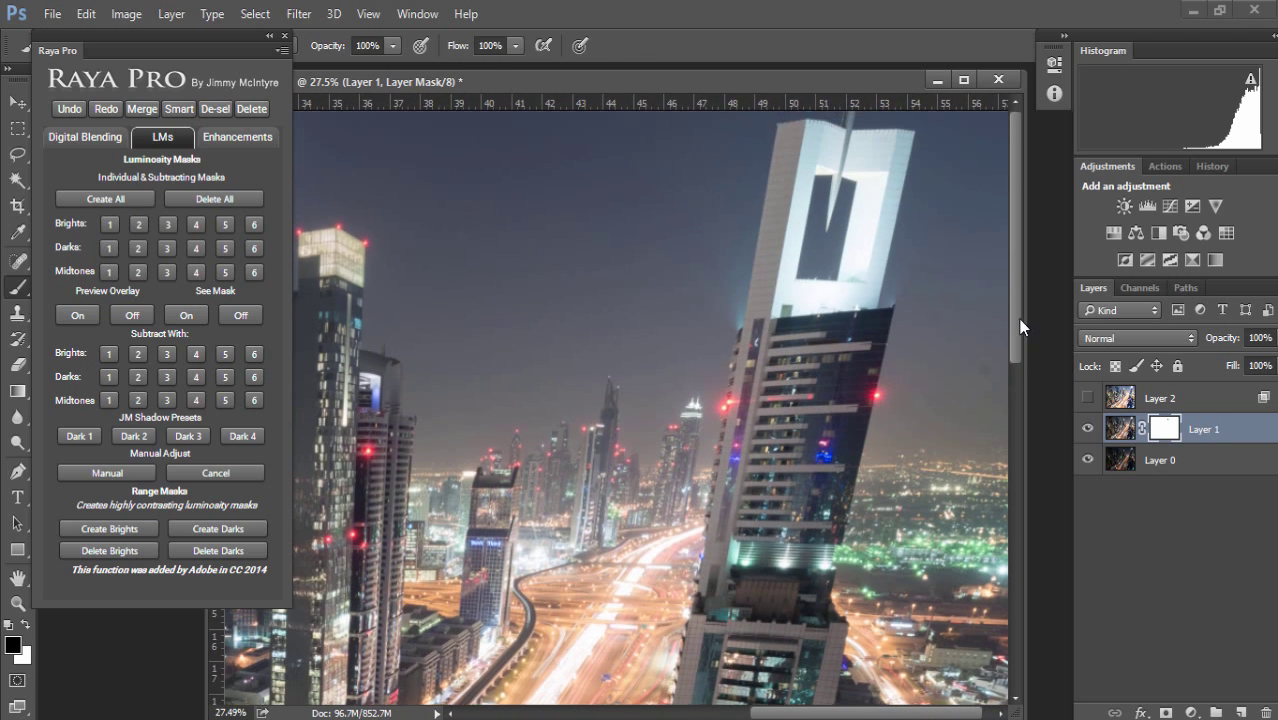
mouse_move(876, 204)
mouse_down()
mouse_move(793, 187)
mouse_move(831, 223)
mouse_move(868, 202)
mouse_move(774, 217)
mouse_move(762, 268)
mouse_move(837, 243)
mouse_move(821, 183)
mouse_move(870, 231)
mouse_up()
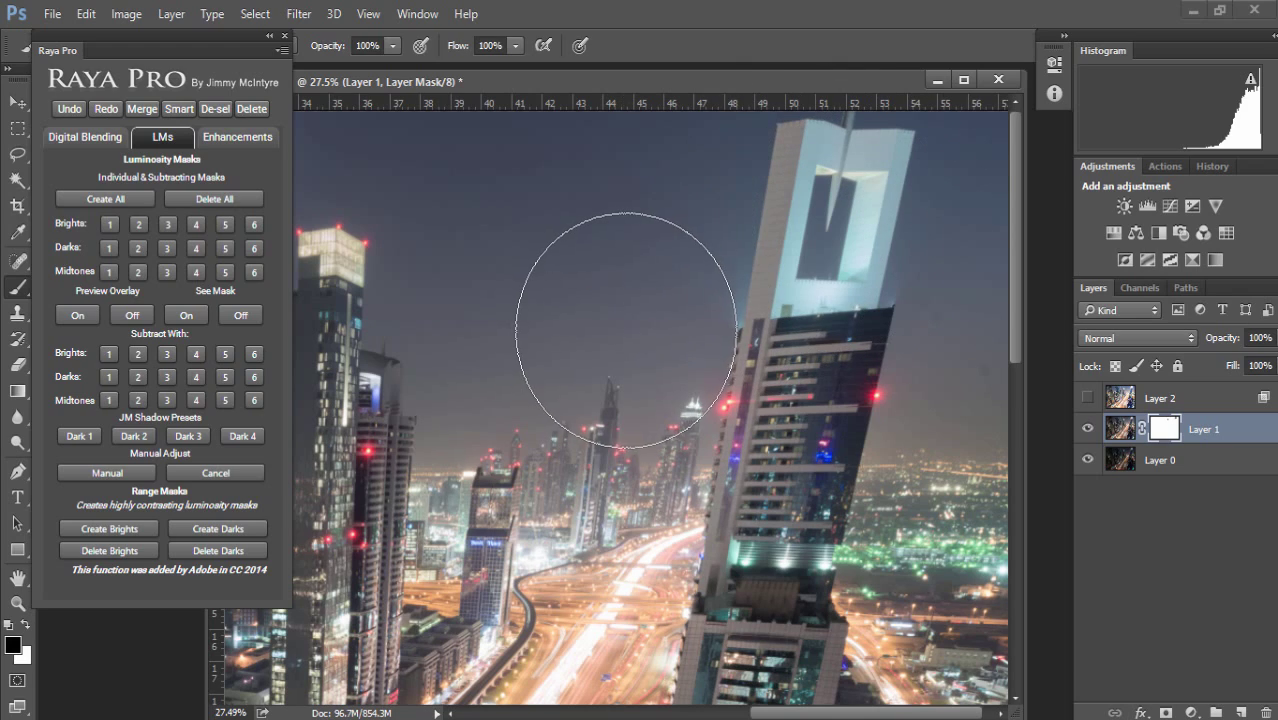
drag(676, 350, 615, 413)
scroll(614, 413, down, 2)
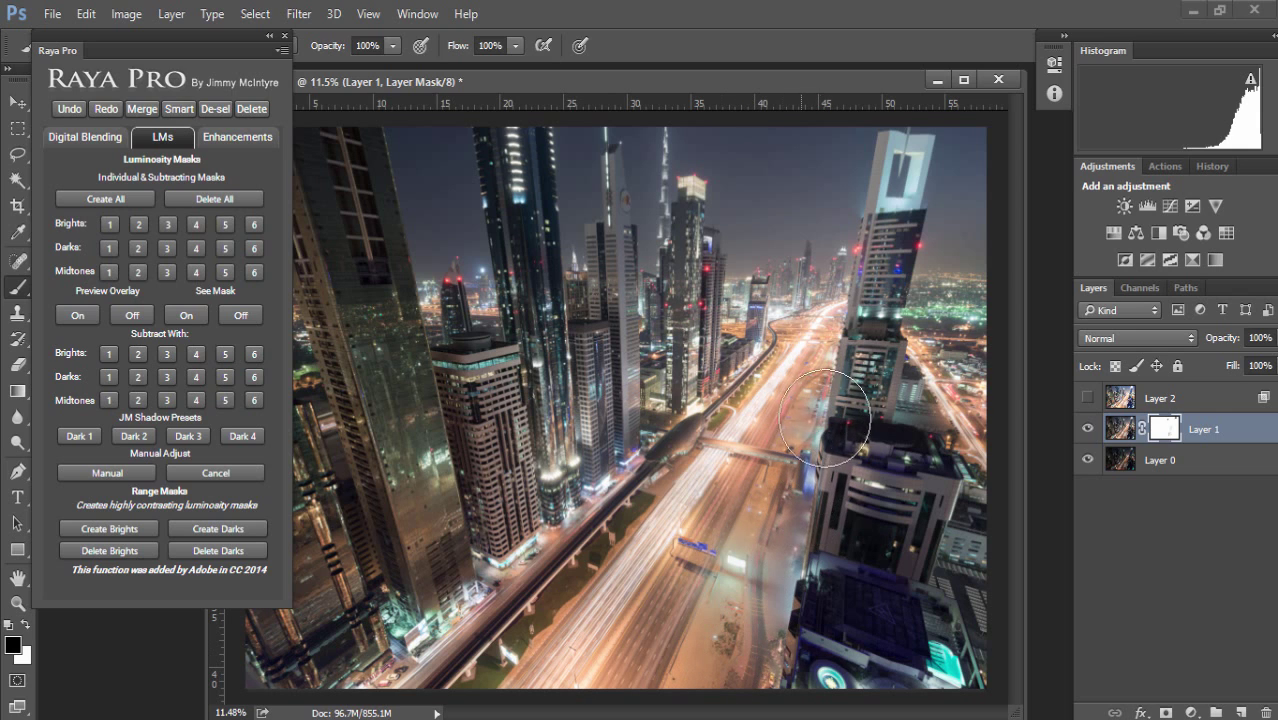
Brush black on Layer 1's mask over the bright roadside beside the highway and along the elevated rail line
mouse_move(813, 470)
mouse_down()
mouse_move(769, 486)
mouse_move(792, 483)
mouse_up()
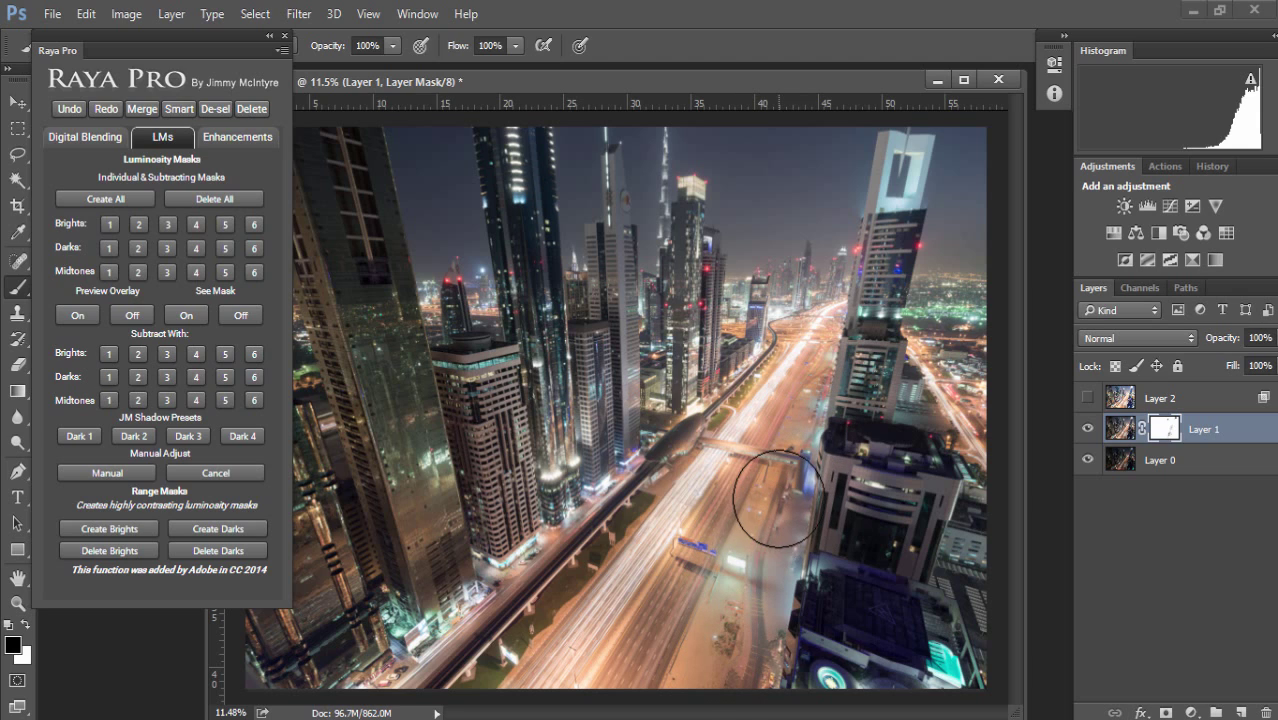
alt+right_click(777, 499)
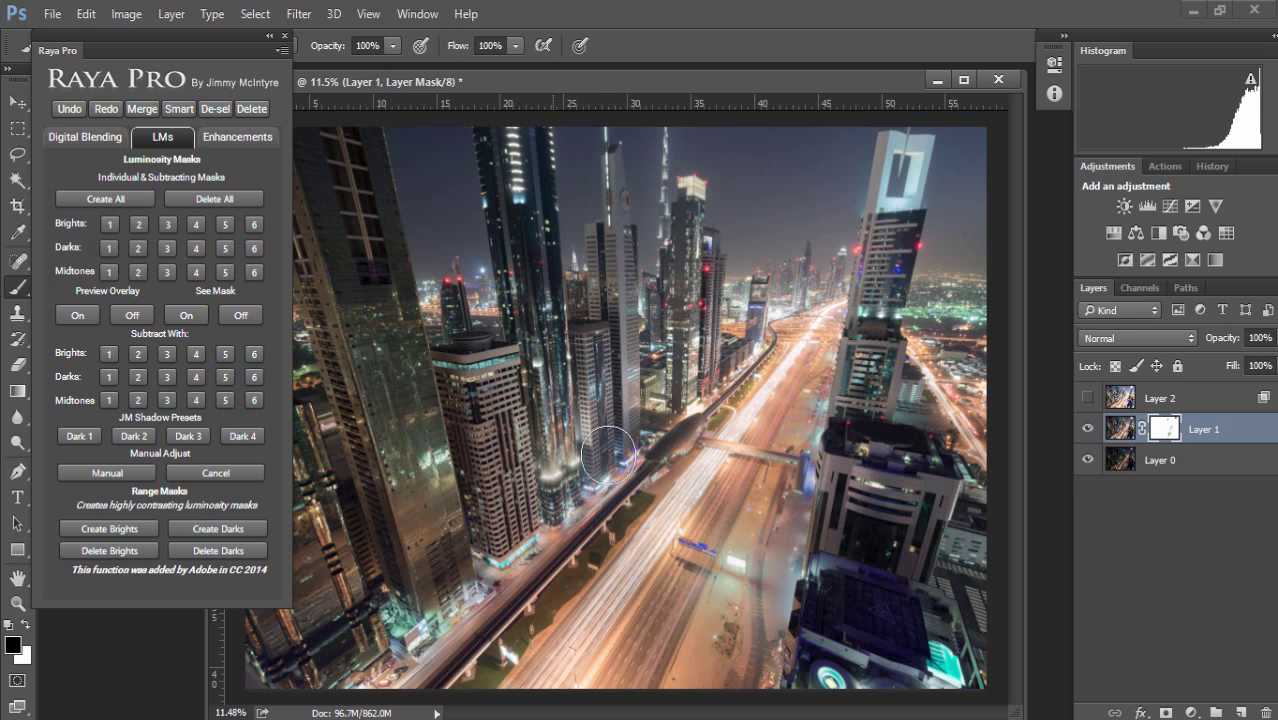
mouse_move(344, 689)
mouse_down()
mouse_move(491, 672)
mouse_move(661, 539)
mouse_move(807, 360)
mouse_move(738, 448)
mouse_up()
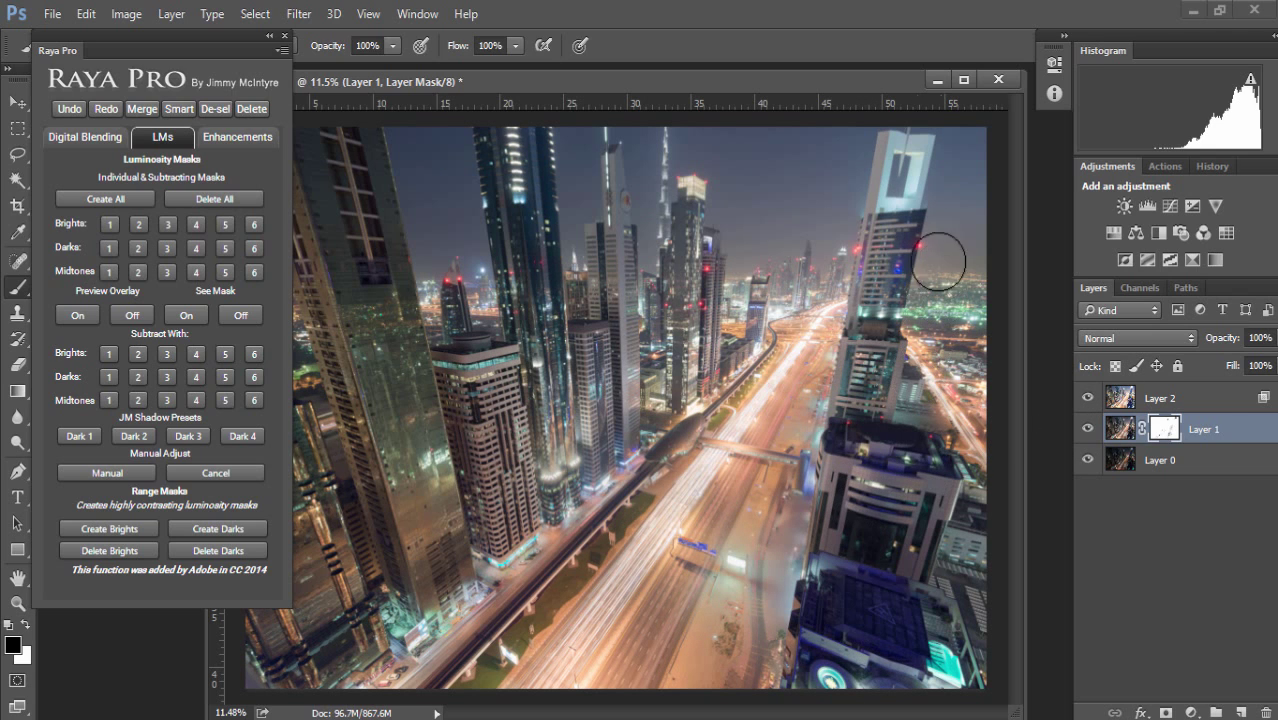
Add the Raya Pro adjustment that desaturates all colours above Layer 2
click(1190, 400)
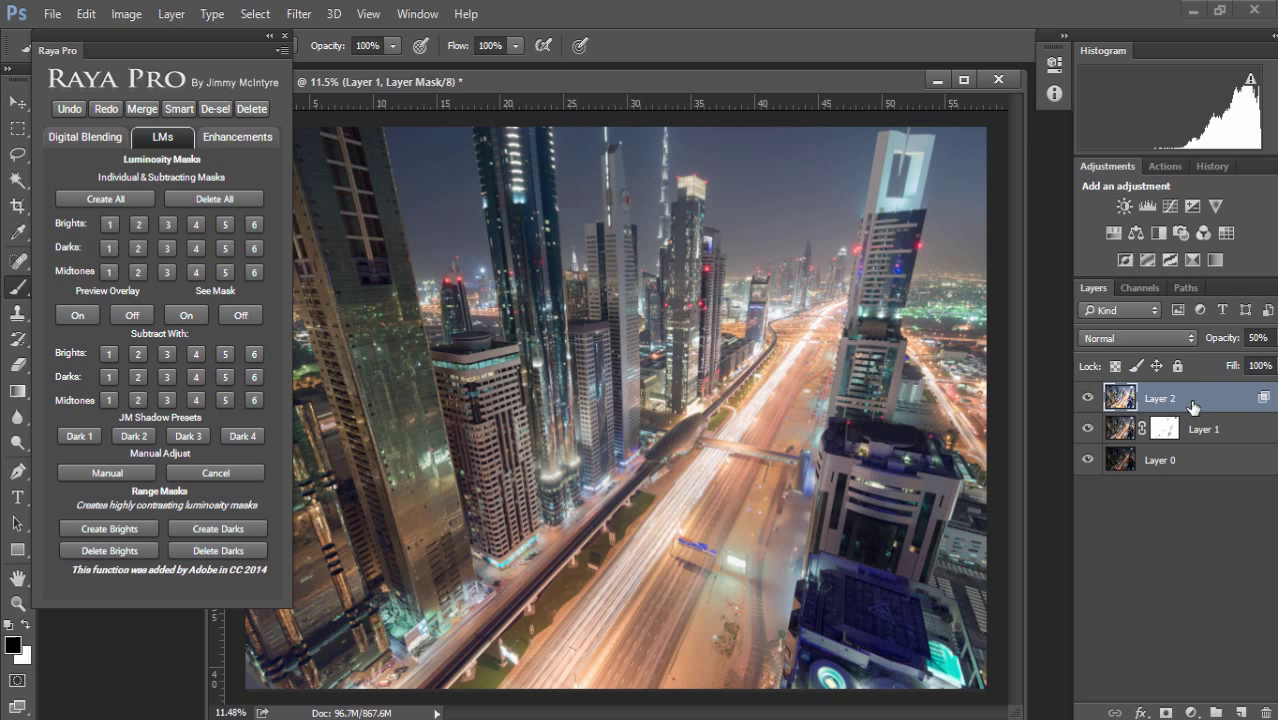
key(x)
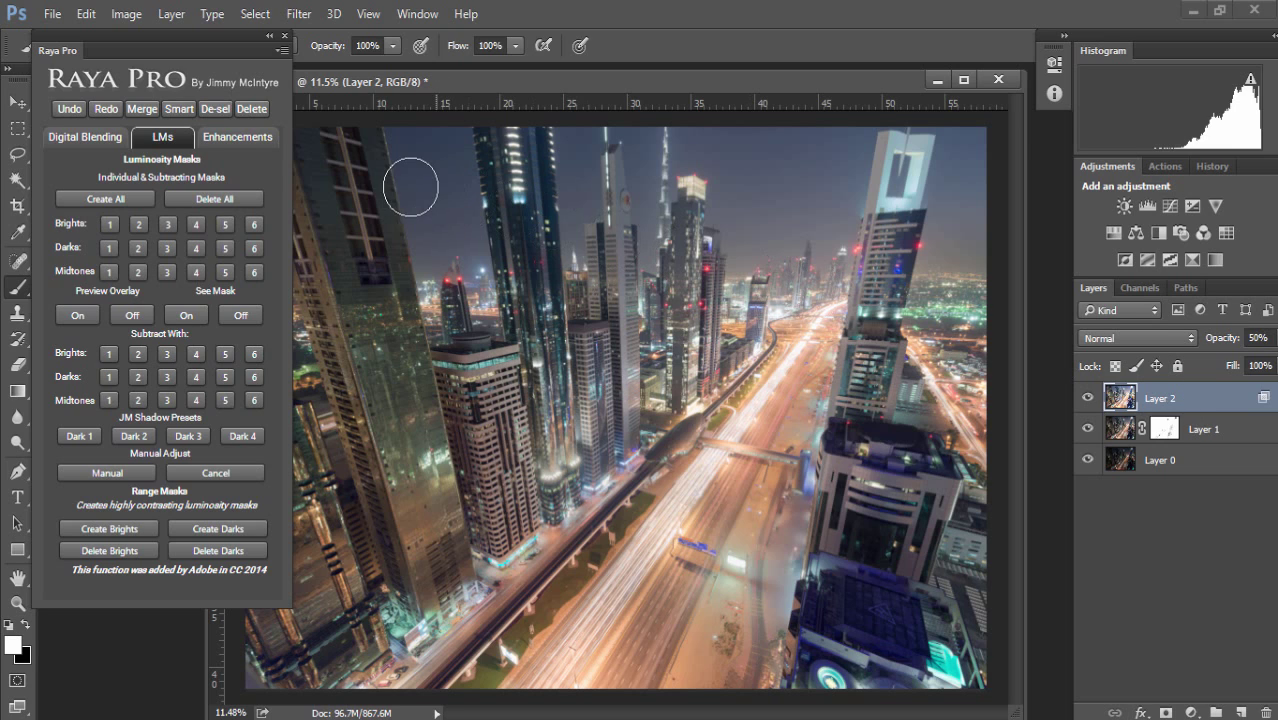
click(240, 137)
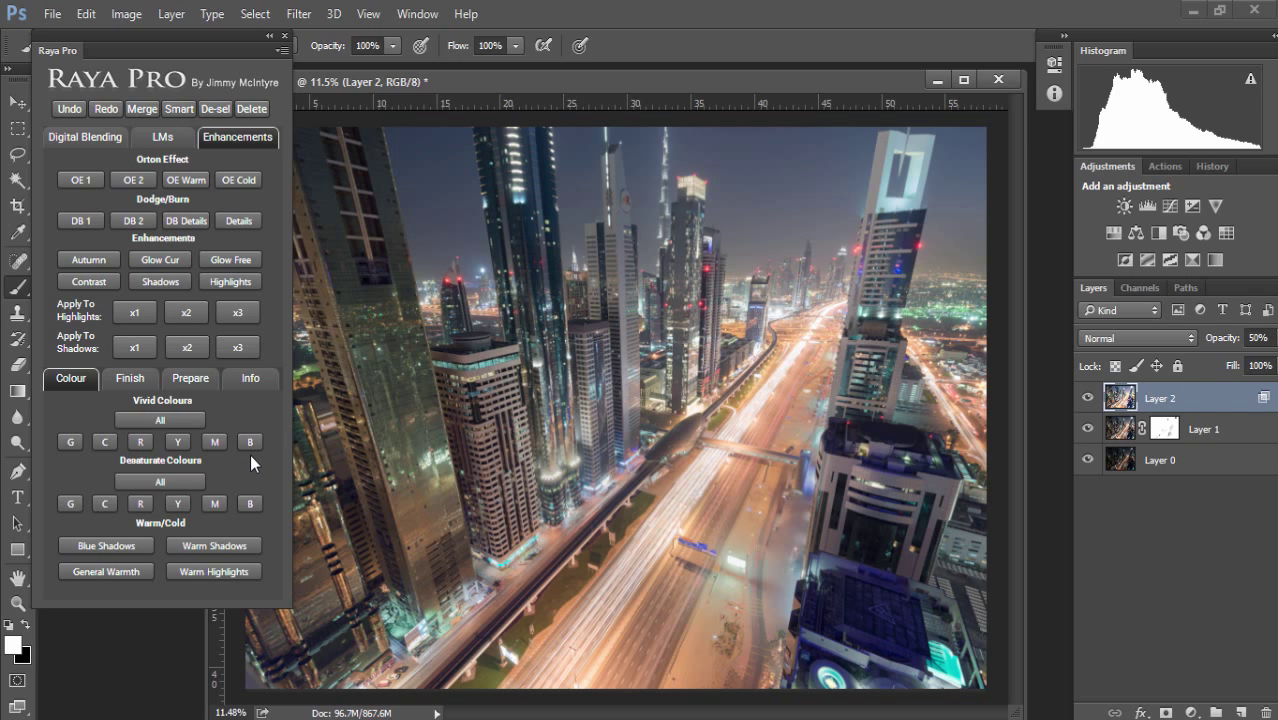
click(177, 481)
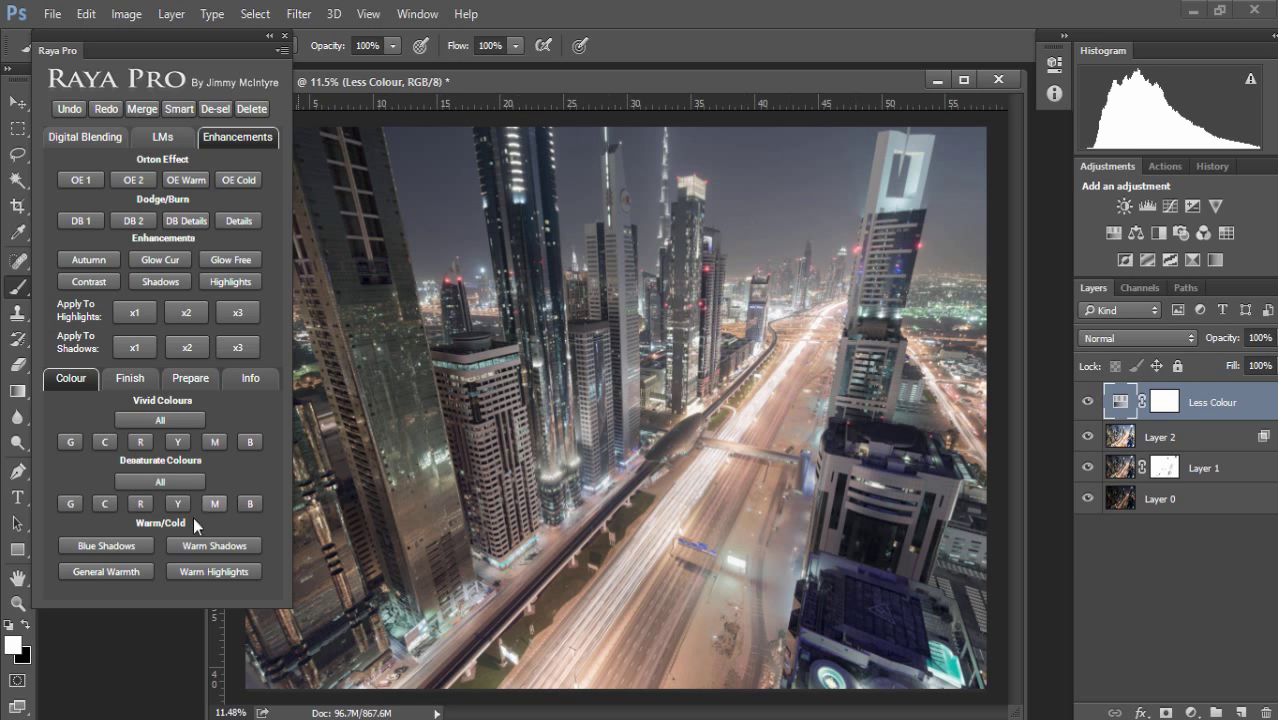
Add the Blue Shadows effect above the Less Colour layer and compare the image with and without it
click(101, 549)
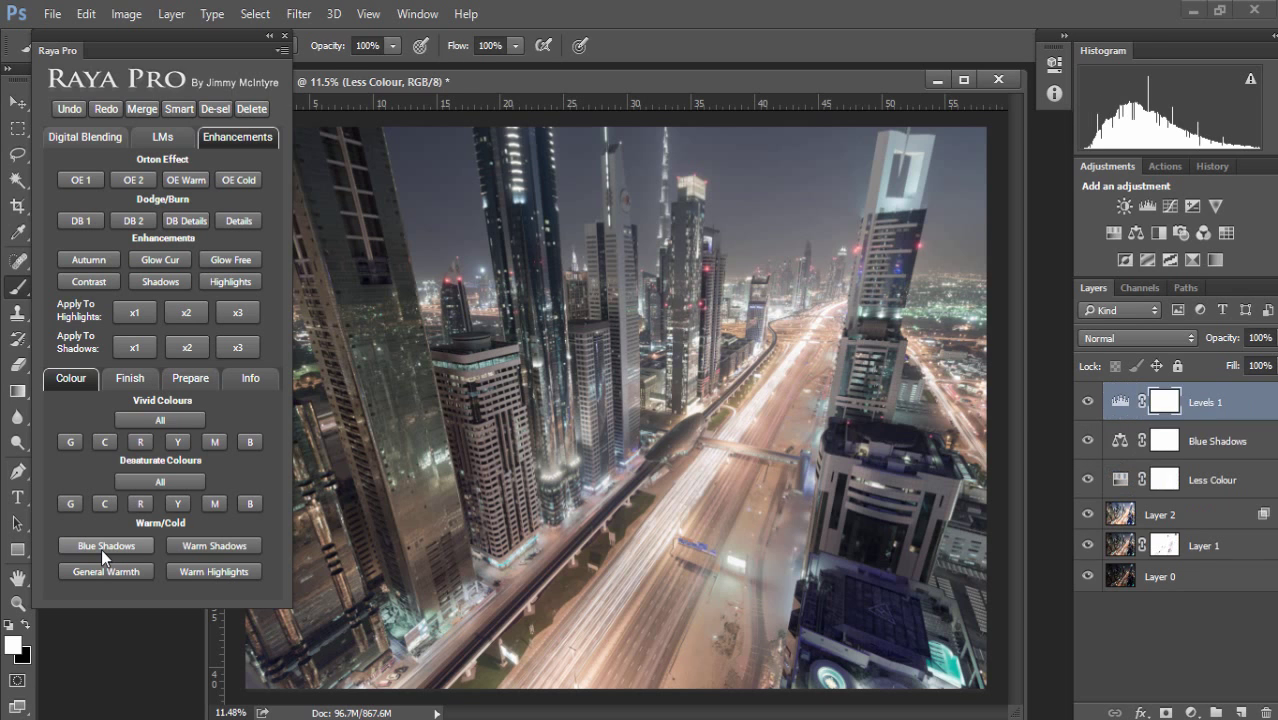
click(1088, 394)
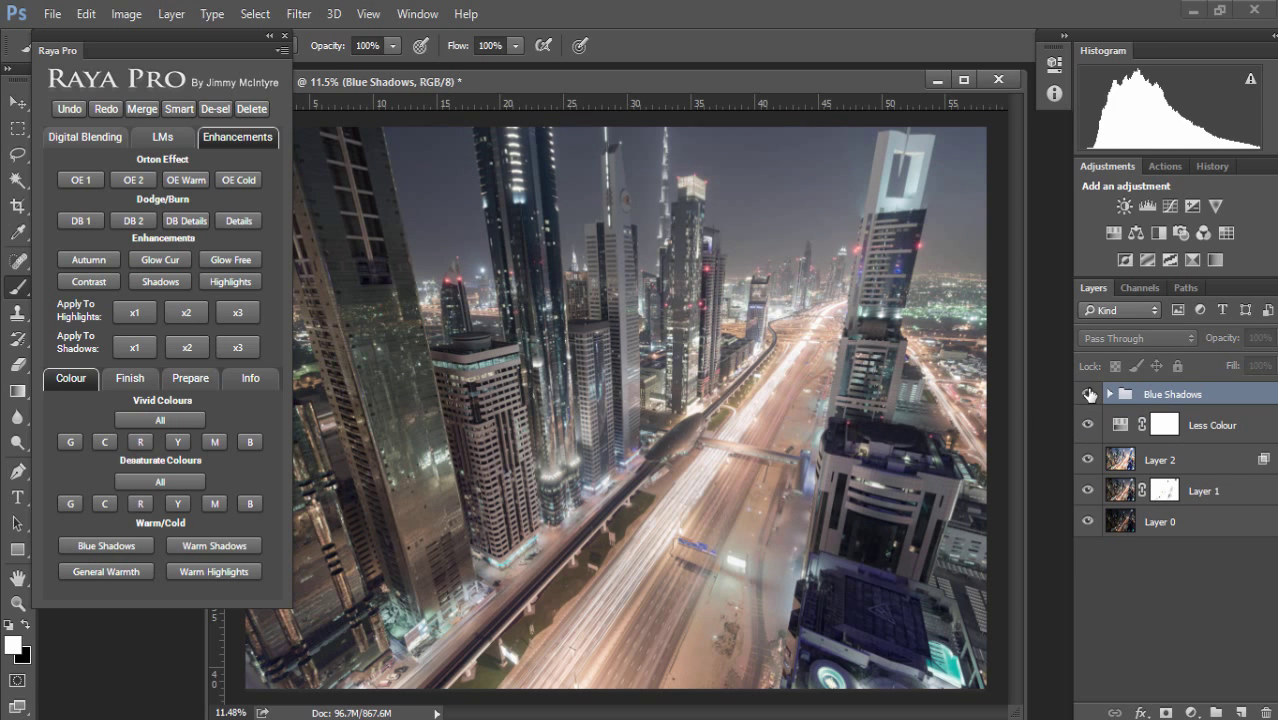
click(1088, 394)
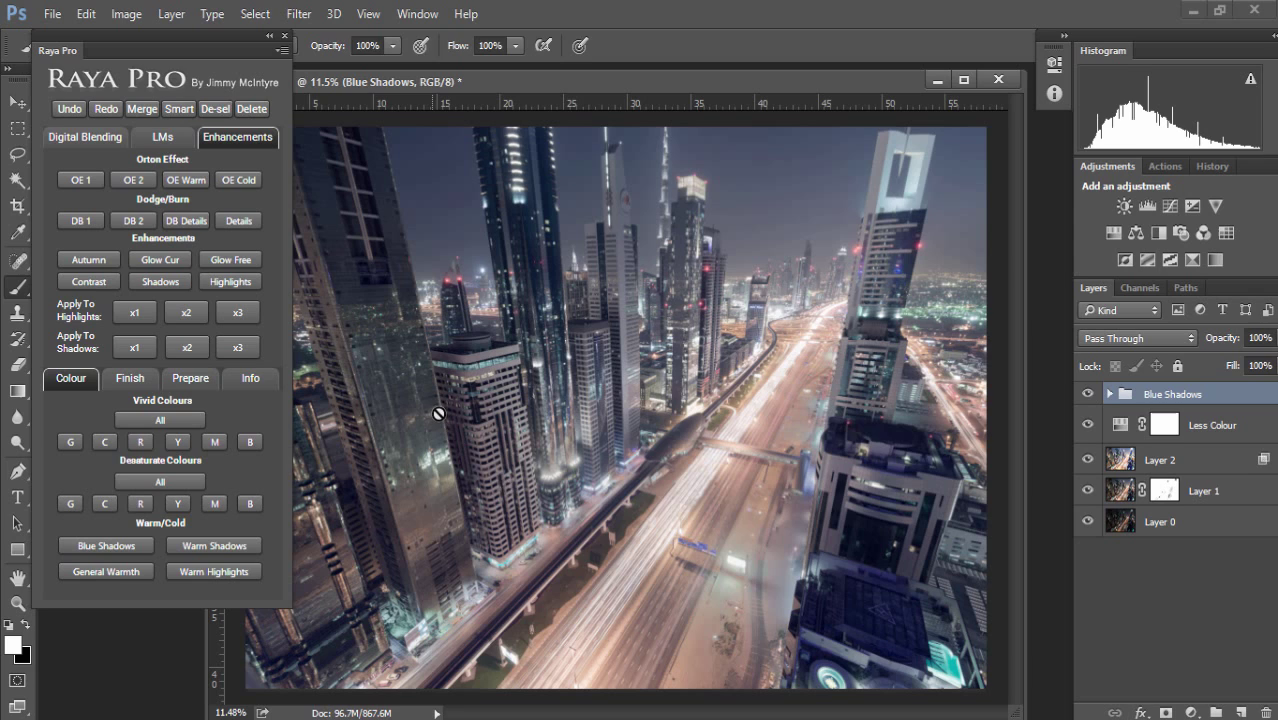
Shift the shadows of the Blue Shadows colour balance slightly toward green, and collapse the group
click(1108, 395)
click(1136, 468)
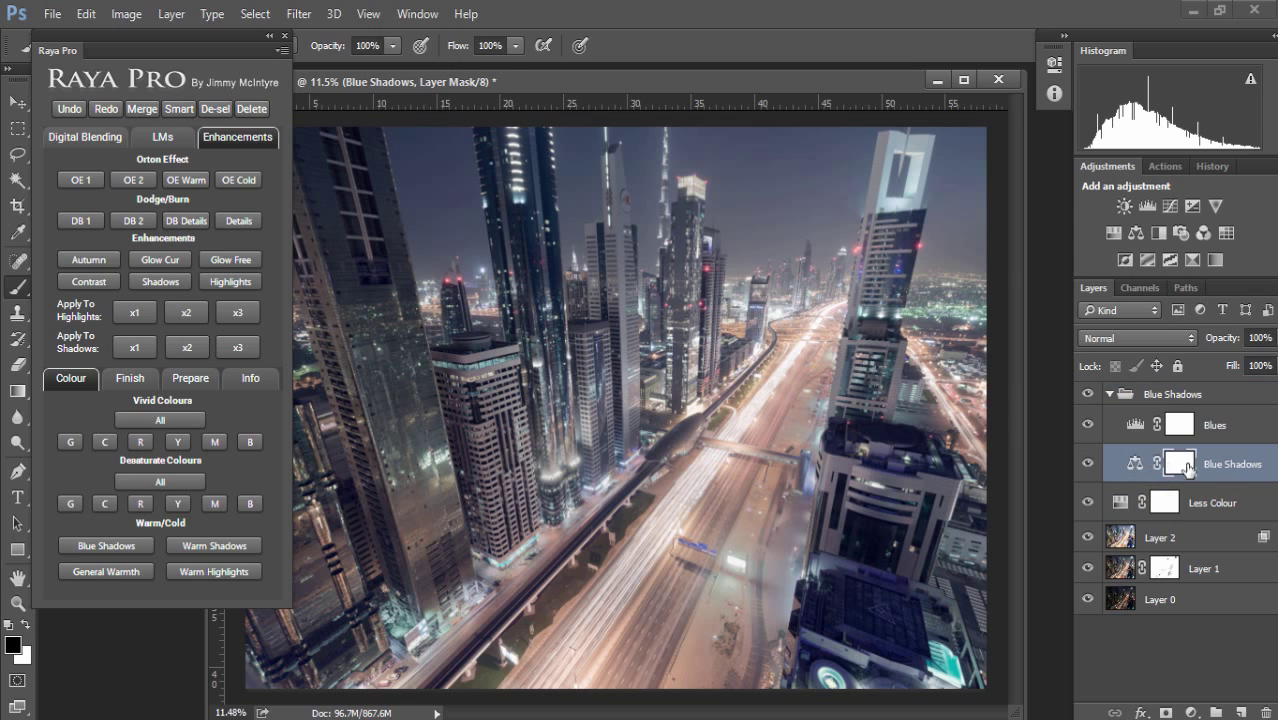
double_click(1135, 466)
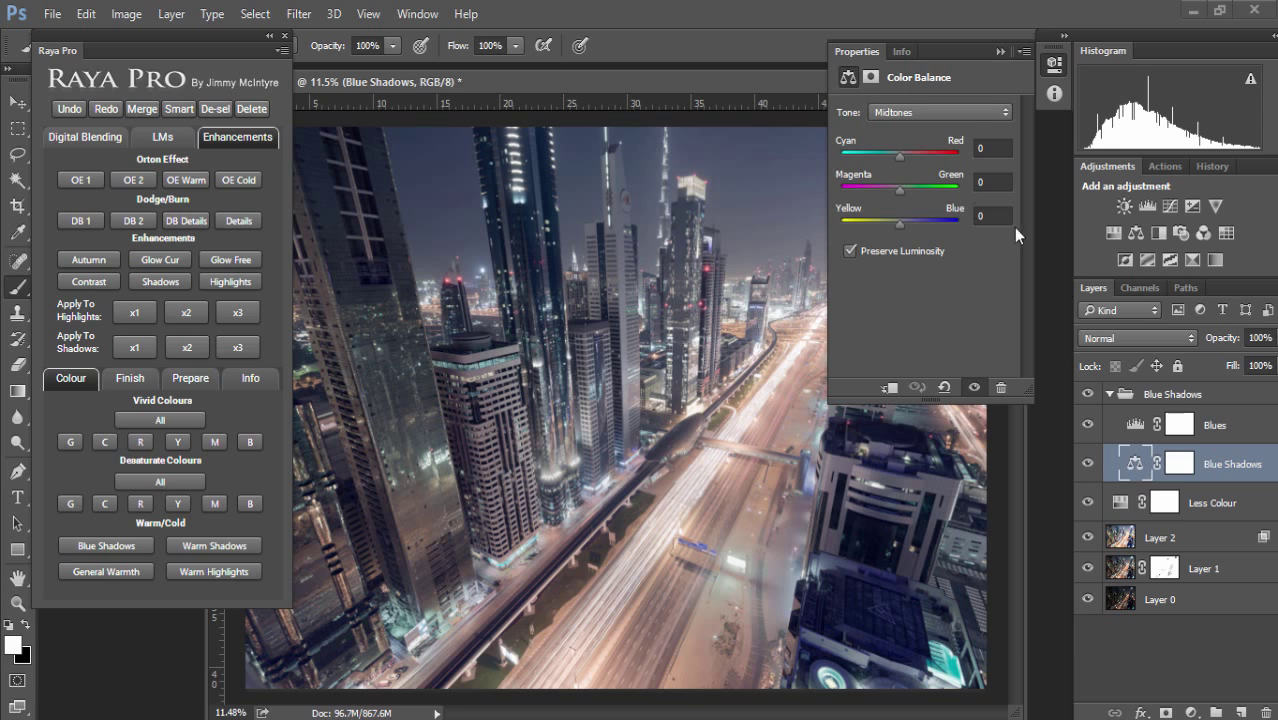
click(963, 117)
click(952, 141)
click(950, 114)
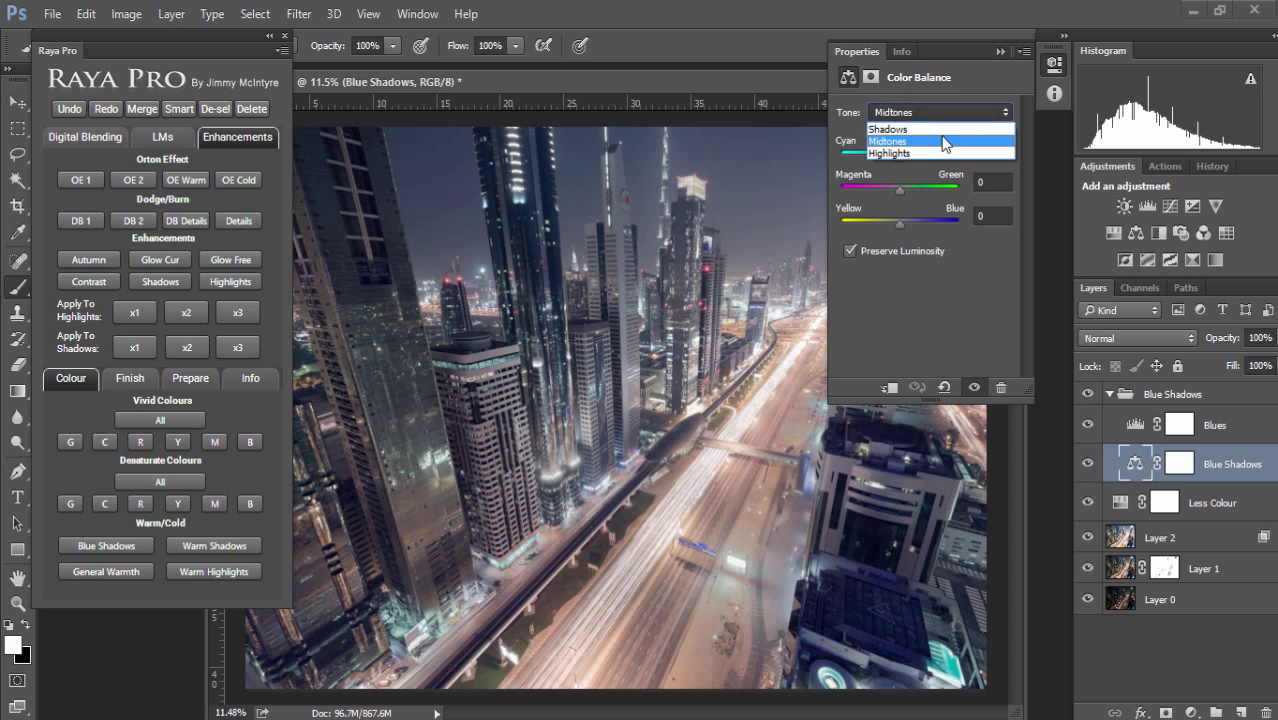
click(937, 128)
drag(896, 190, 904, 187)
click(1000, 52)
click(1109, 394)
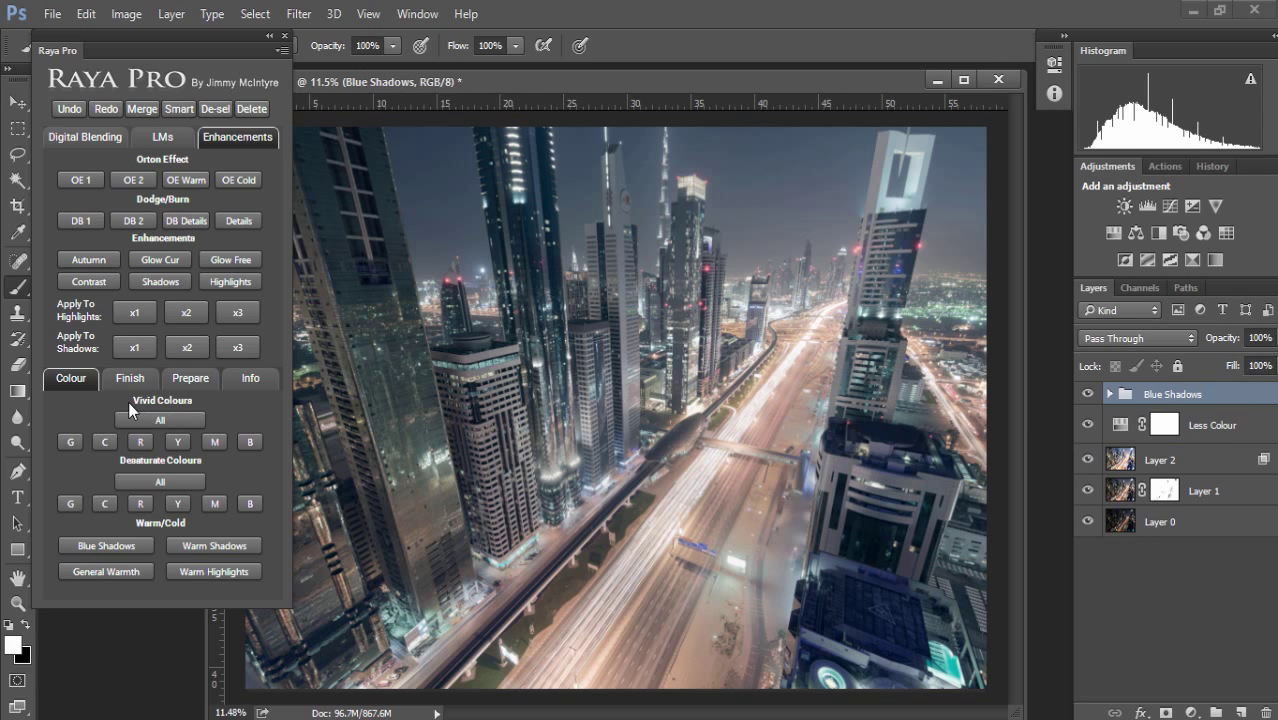
Add a Vivid Blues adjustment and a cold Orton effect with a Gaussian blur radius of 37.4 pixels
click(249, 443)
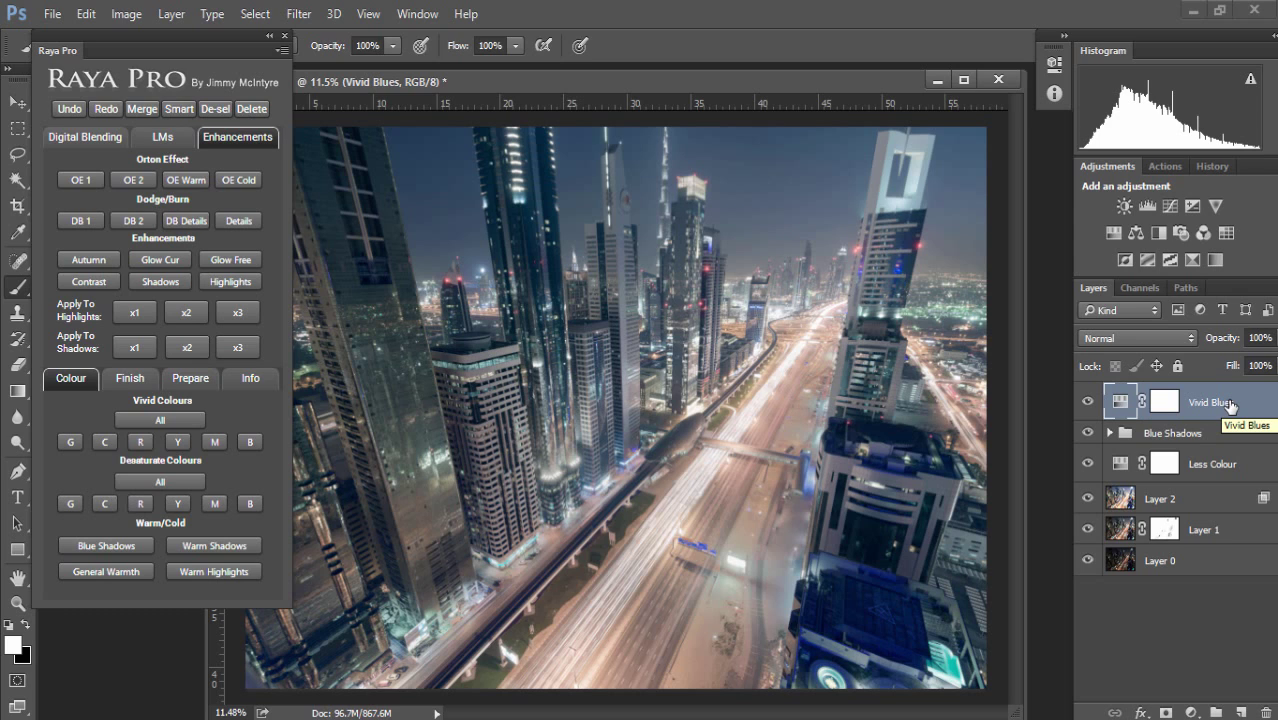
click(236, 180)
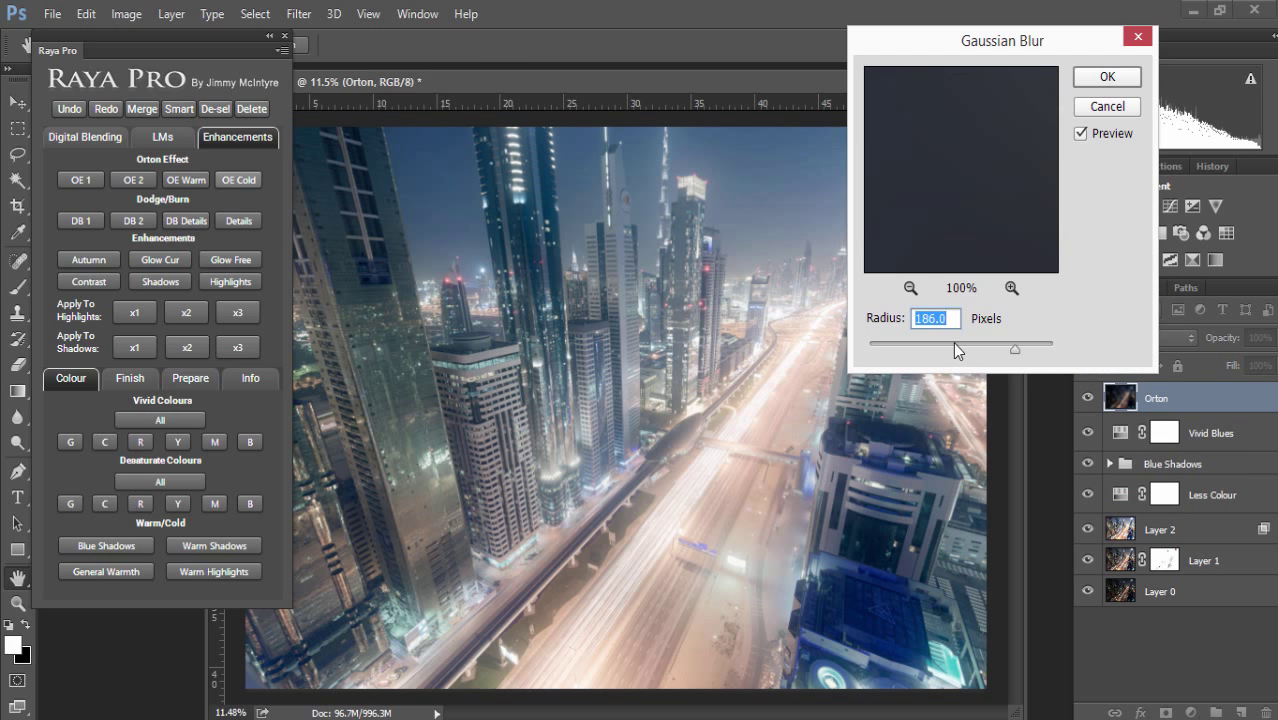
mouse_move(953, 342)
mouse_down()
mouse_move(932, 344)
mouse_move(961, 349)
mouse_up()
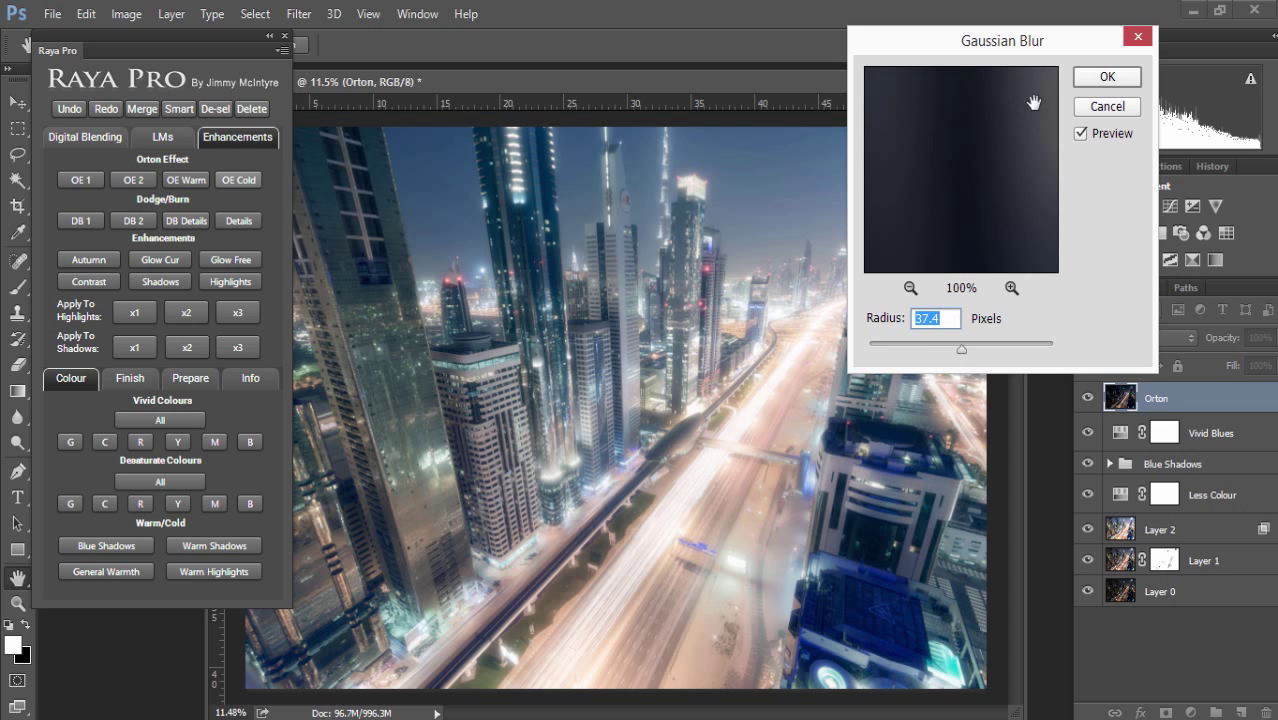
click(1100, 86)
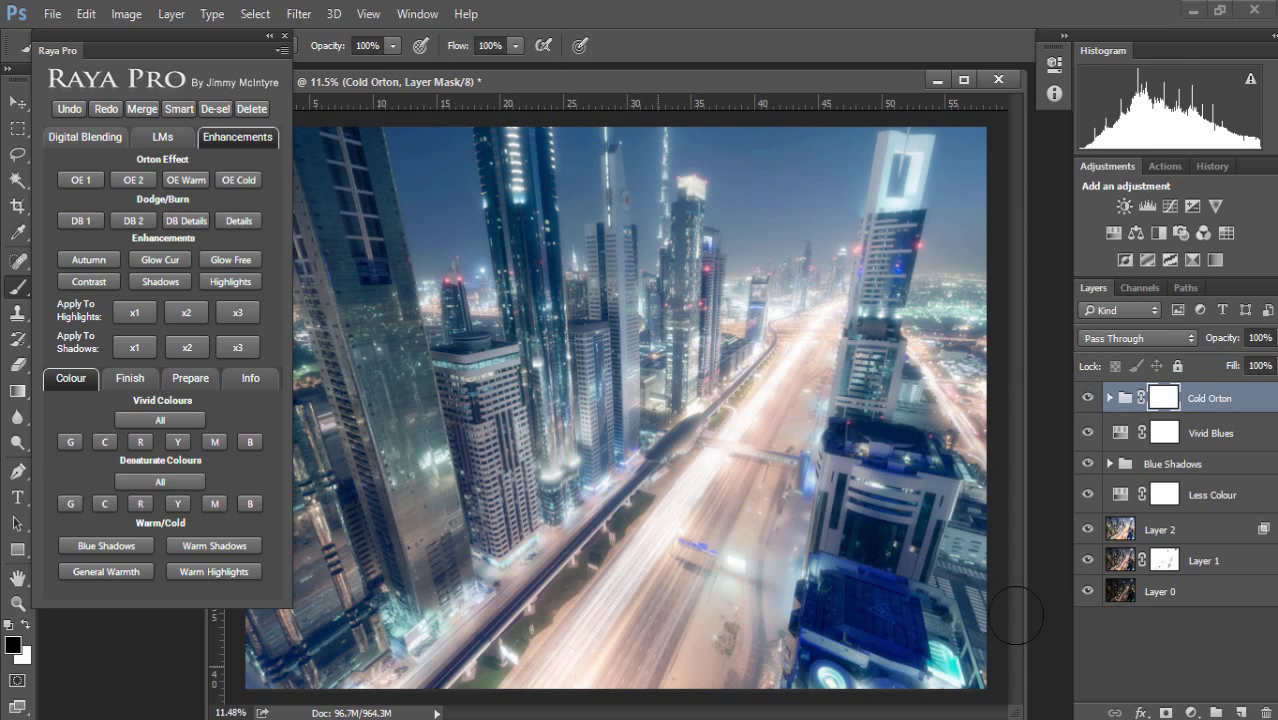
Check the Cold layer in the Cold Orton group, set the Orton layer's opacity to 18%, and compare the group's effect
click(1109, 398)
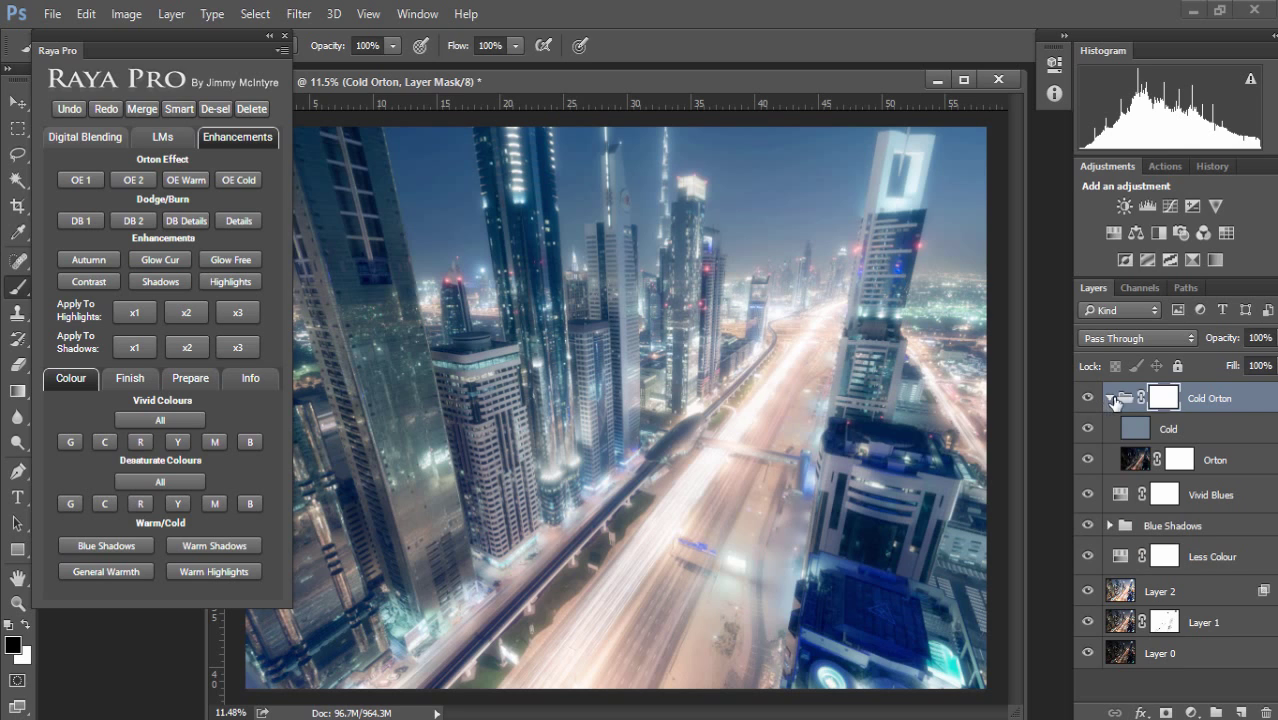
click(1205, 428)
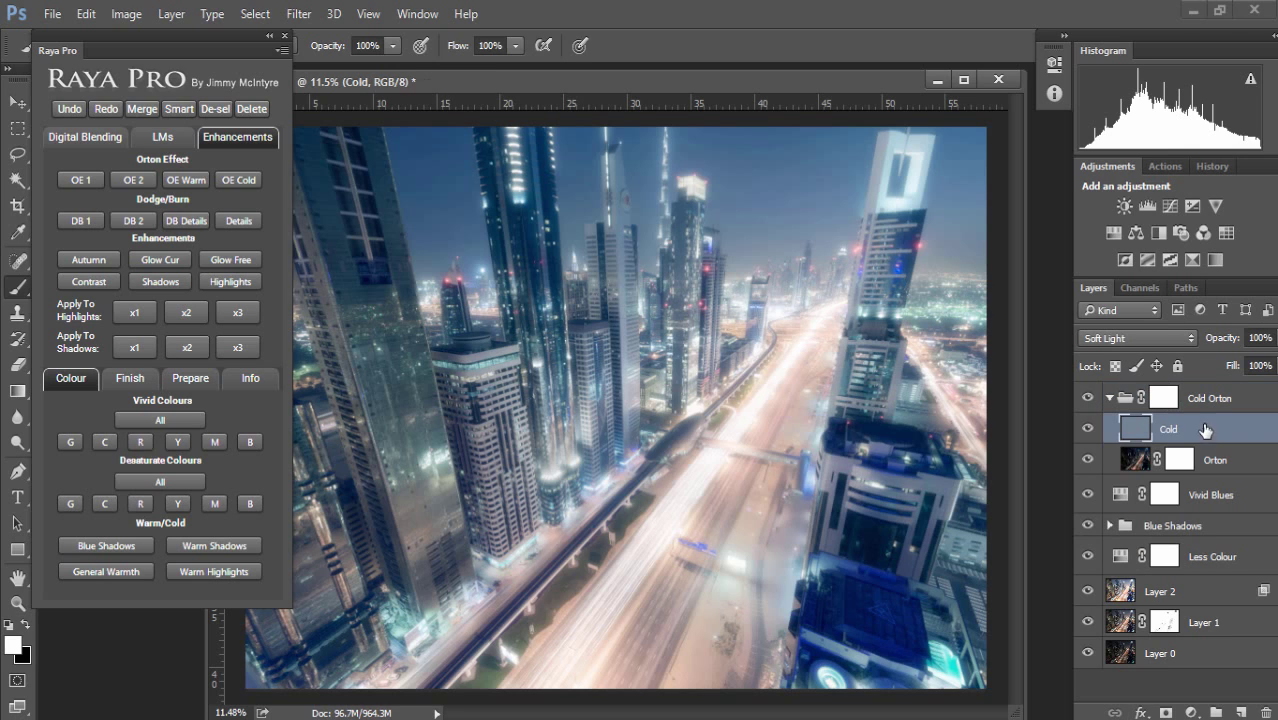
click(1089, 429)
click(1089, 429)
click(1220, 462)
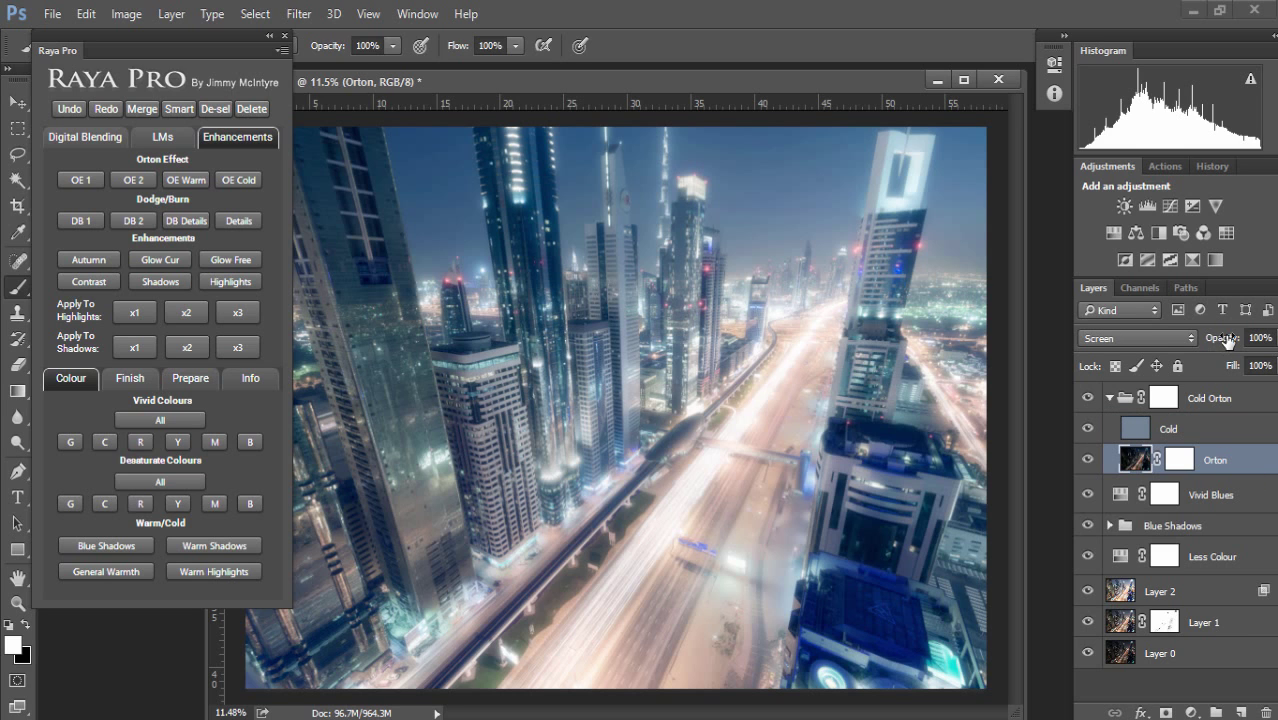
drag(1226, 340, 1150, 348)
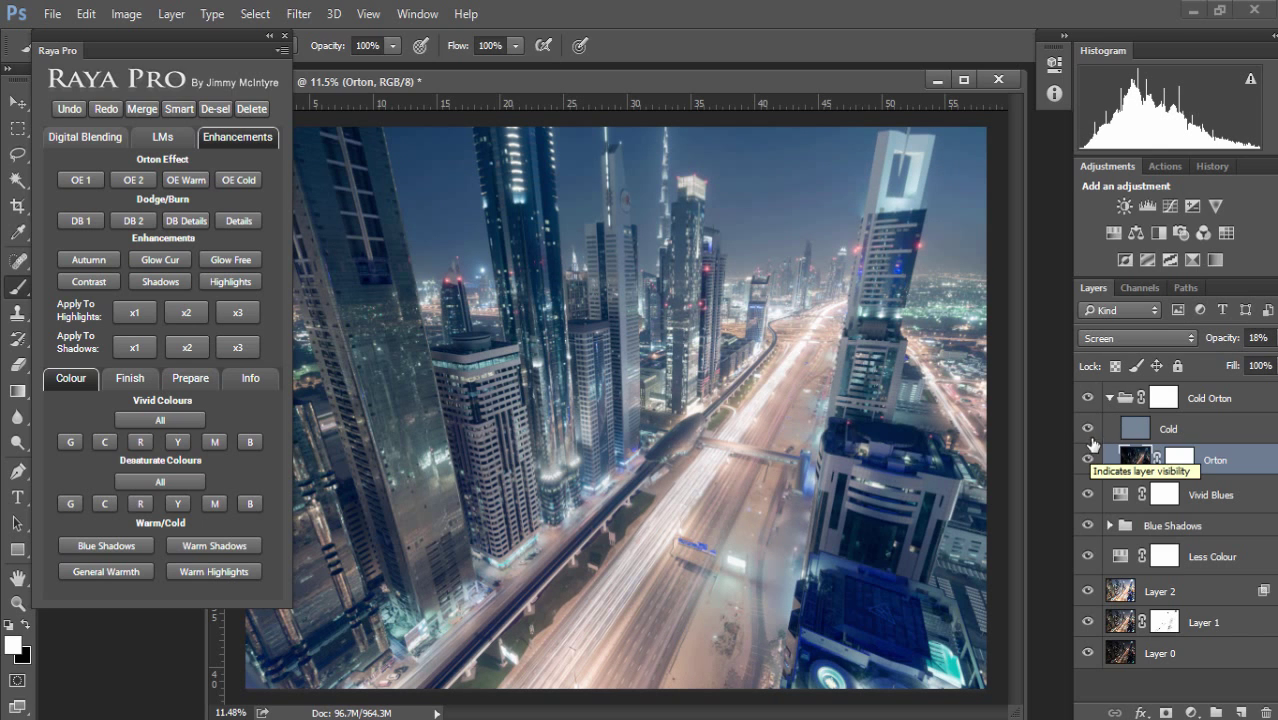
click(1089, 399)
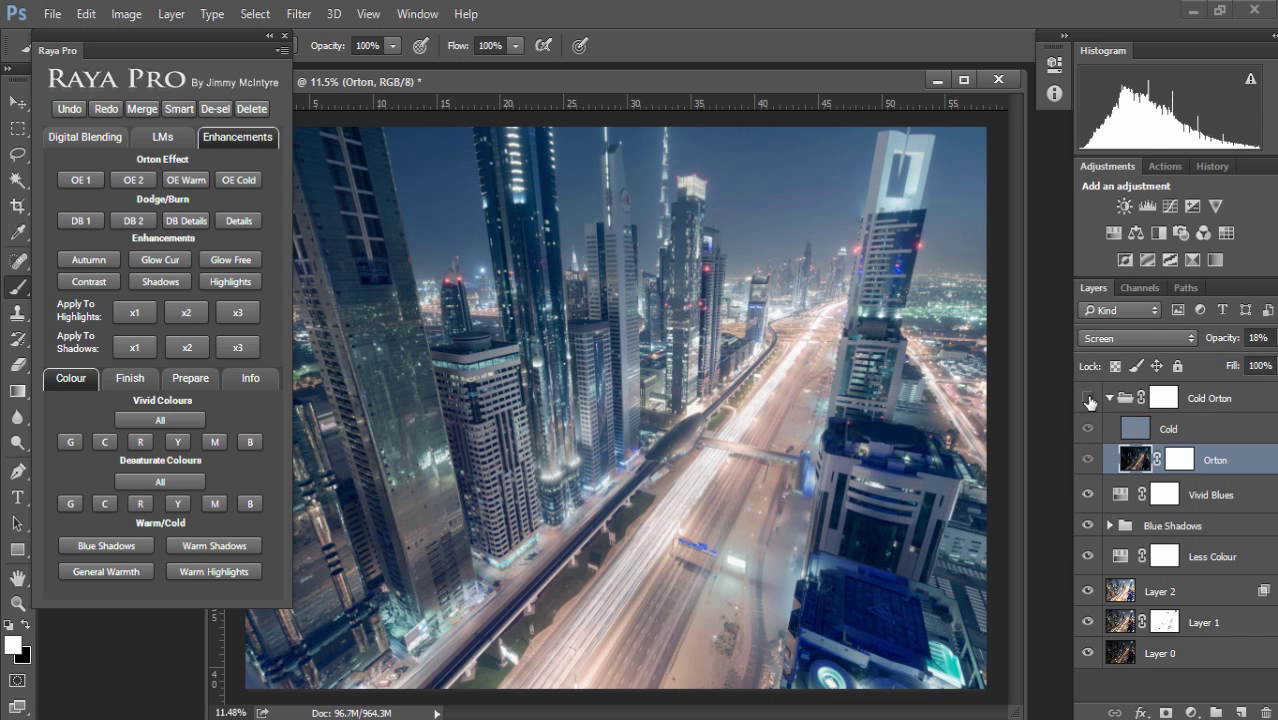
click(1089, 399)
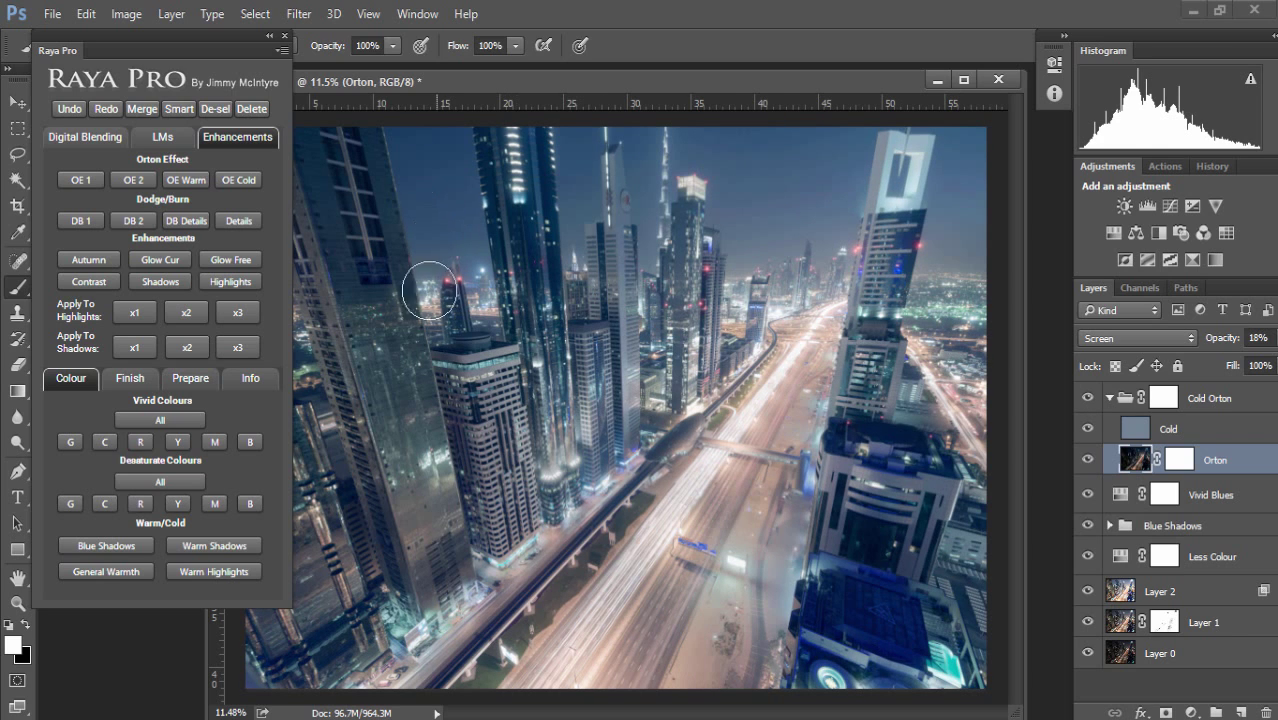
Add a Glow curves layer above Cold Orton and brush white on its mask over the central towers and highway
click(1109, 398)
click(1164, 398)
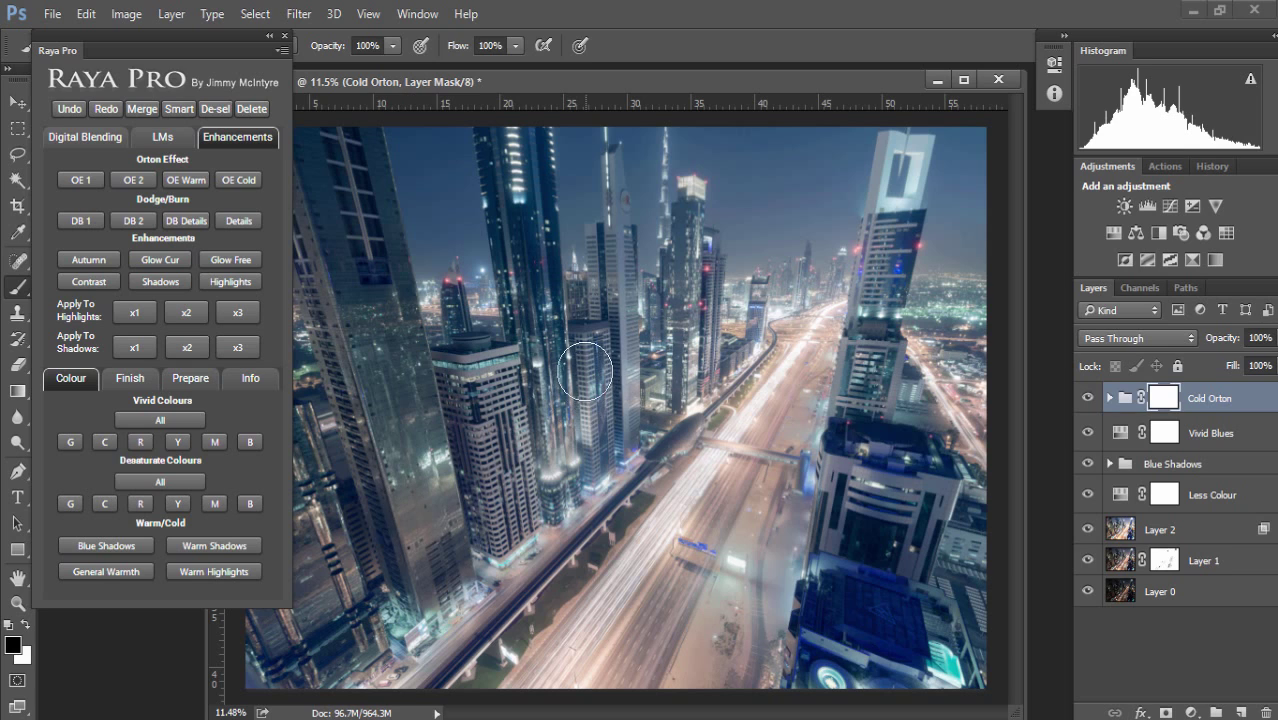
click(155, 259)
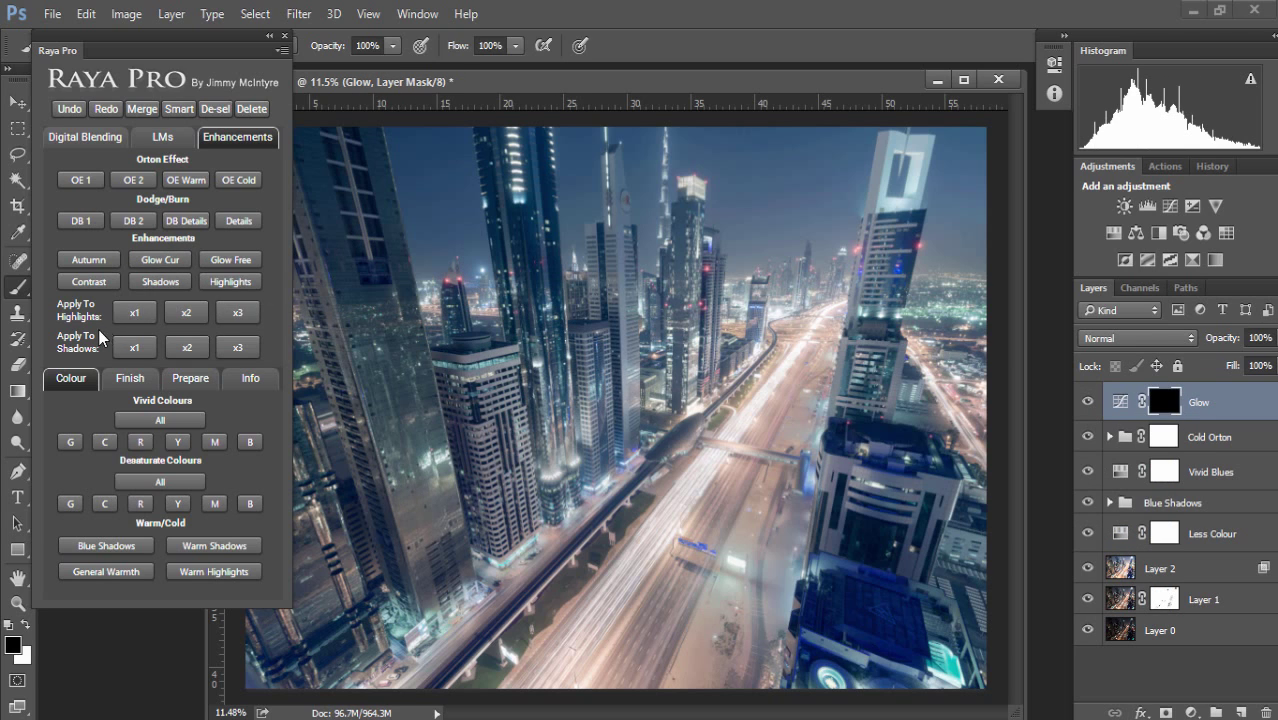
click(26, 626)
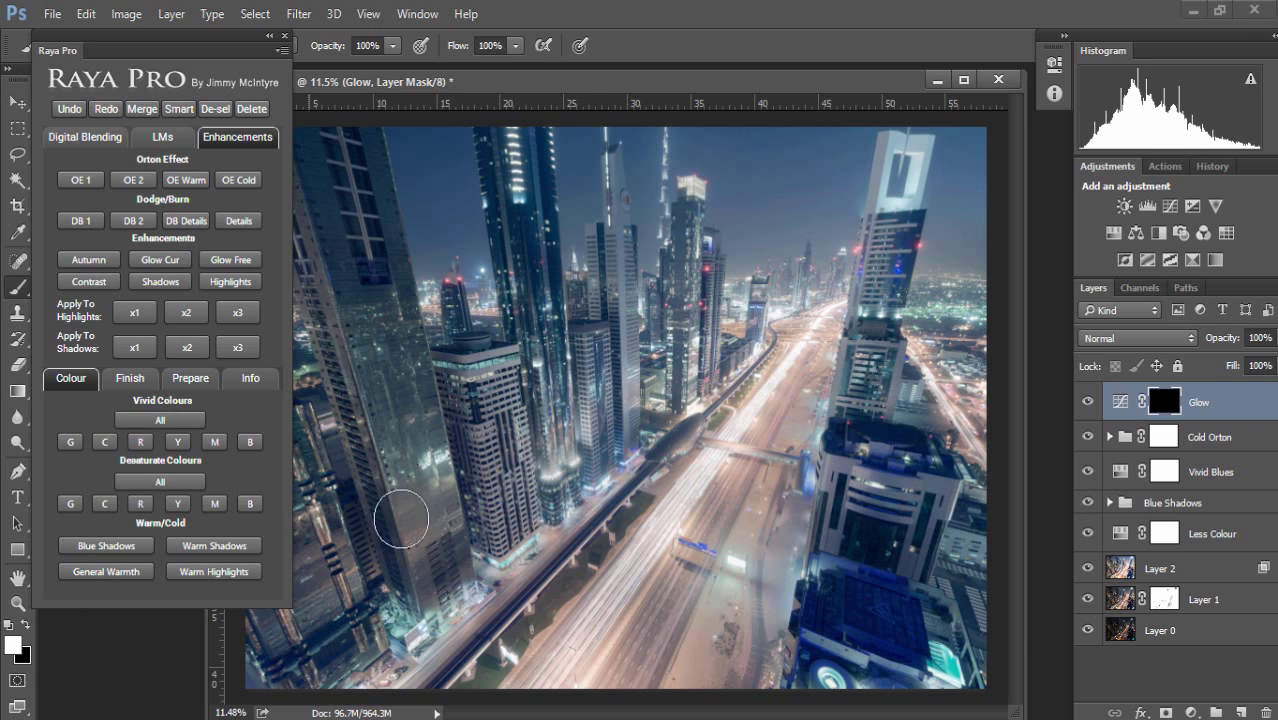
mouse_move(650, 375)
mouse_down()
mouse_move(498, 450)
mouse_move(425, 522)
mouse_move(445, 472)
mouse_move(665, 375)
mouse_up()
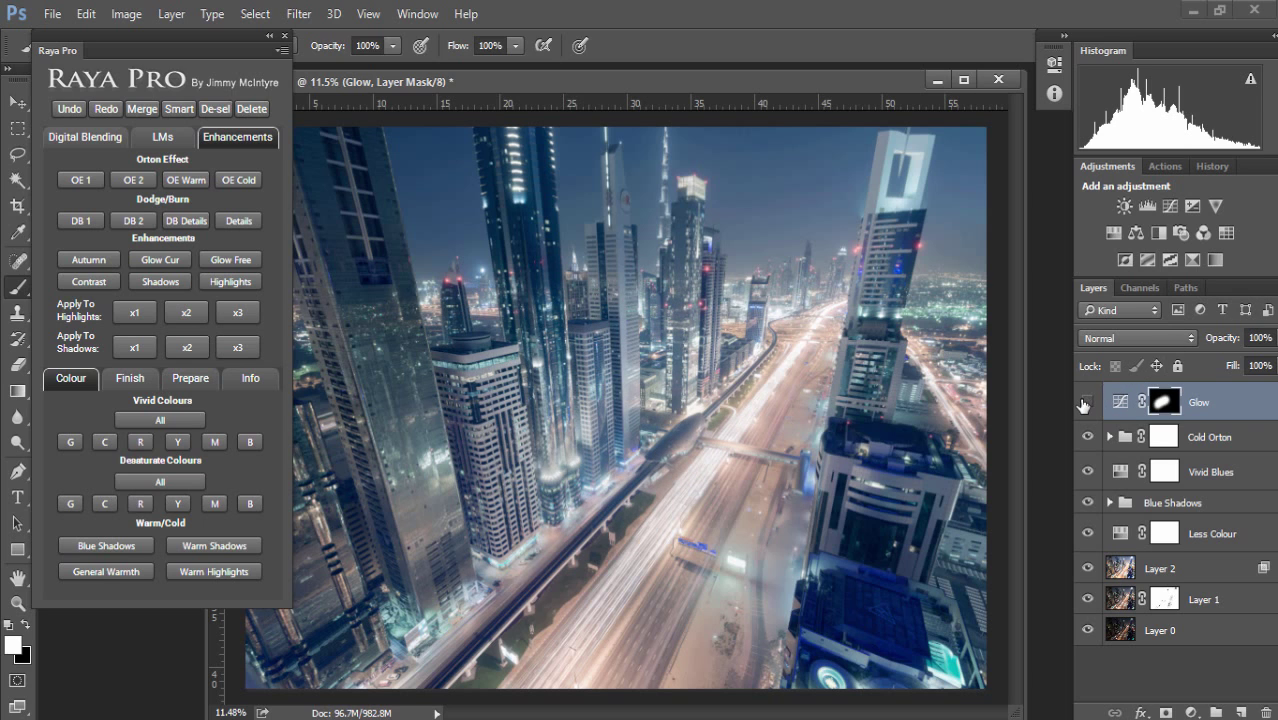
Compare the image with and without the Glow layer and set its opacity to 80%
click(1085, 403)
click(1085, 403)
drag(1233, 341, 1229, 344)
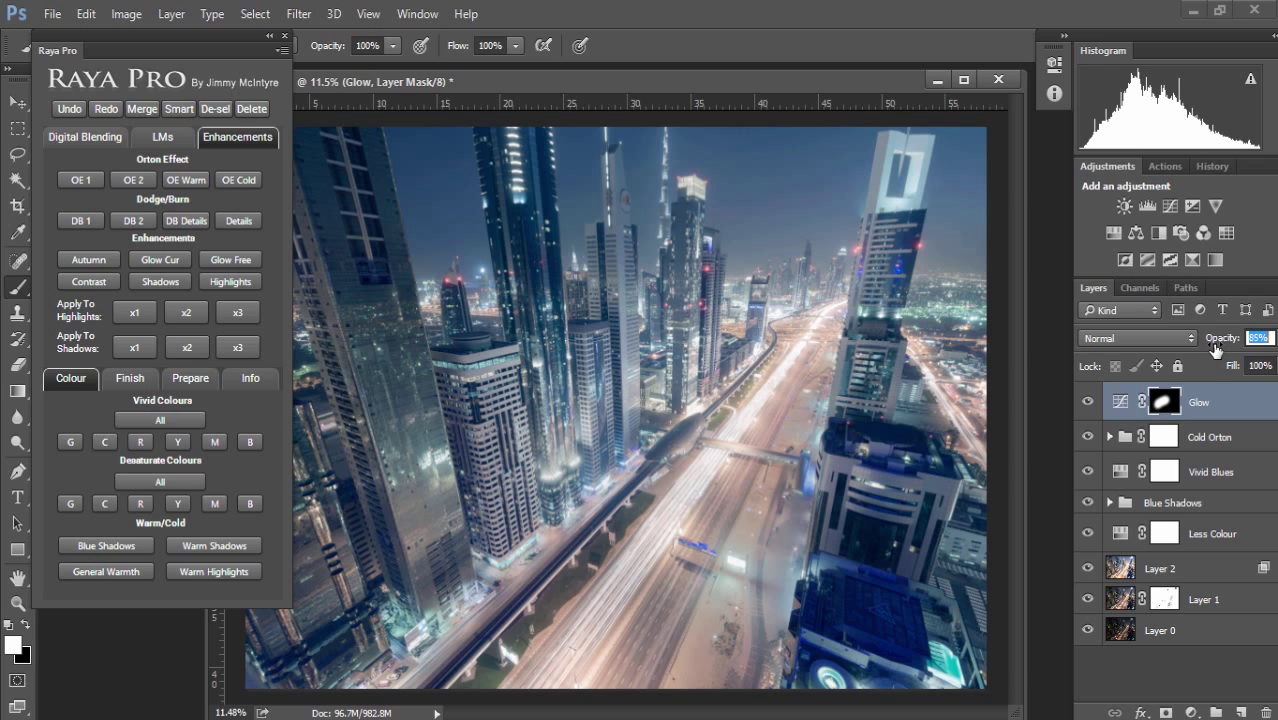
drag(1213, 348, 1208, 344)
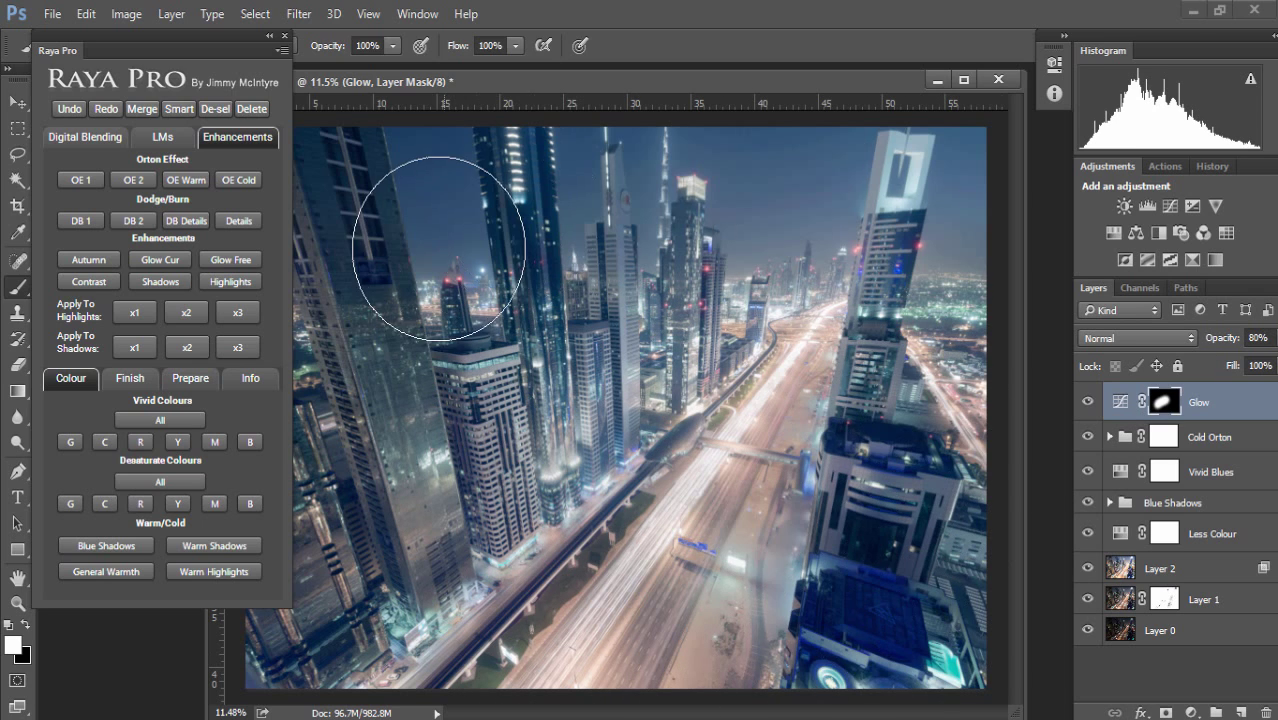
Apply the Light Vignette effect twice above the Glow layer
click(127, 385)
click(105, 434)
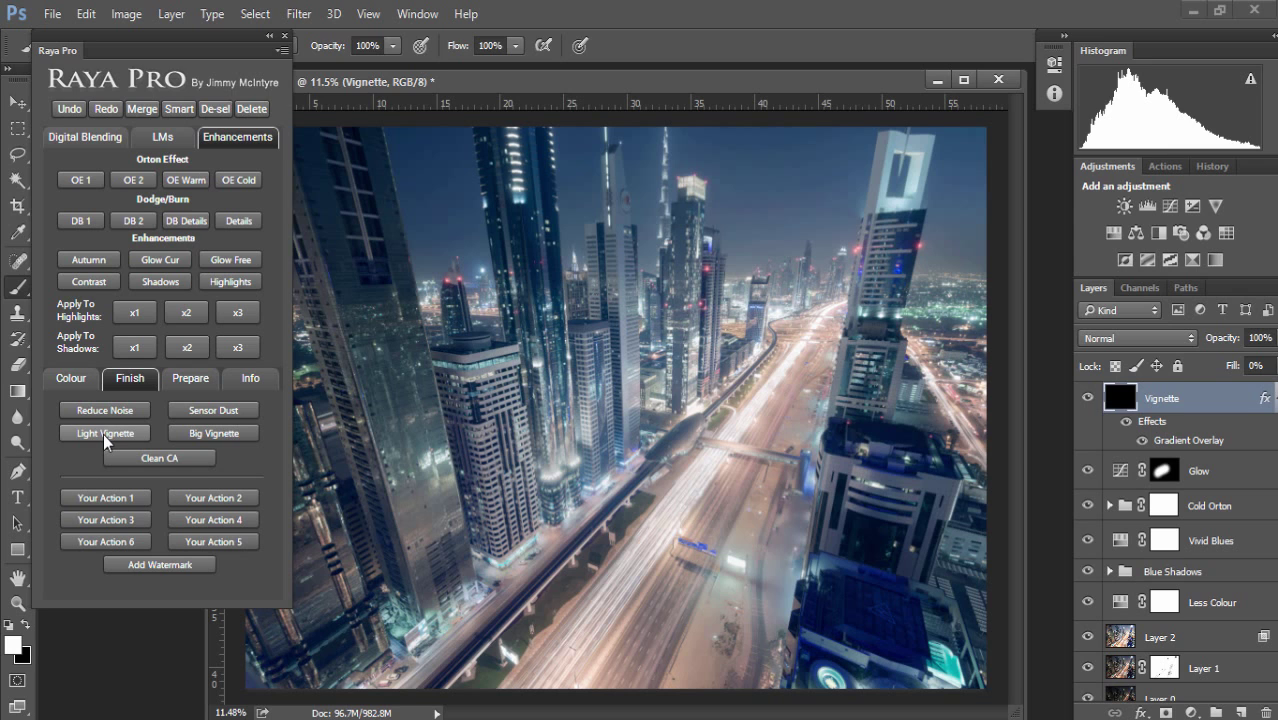
click(105, 434)
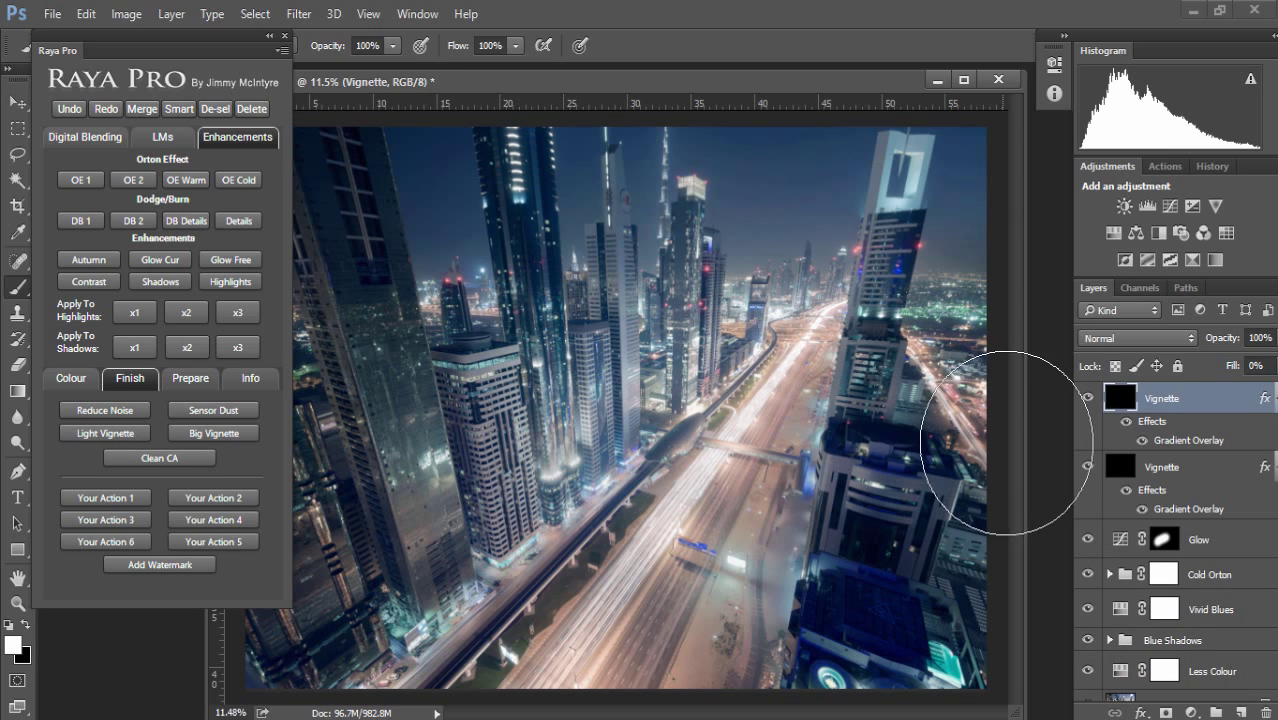
Add a layer mask to the upper Vignette layer and brush black at 50% opacity over the right, left and lower image areas
click(1160, 710)
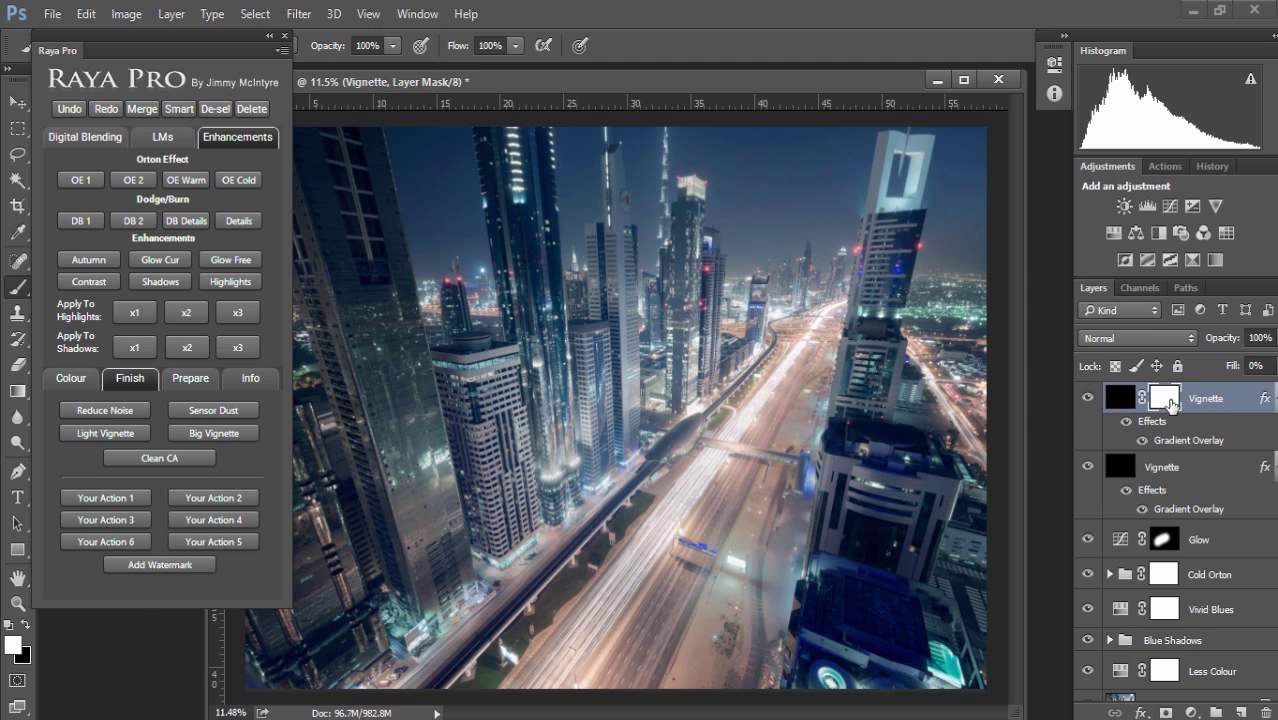
click(25, 626)
drag(625, 297, 703, 325)
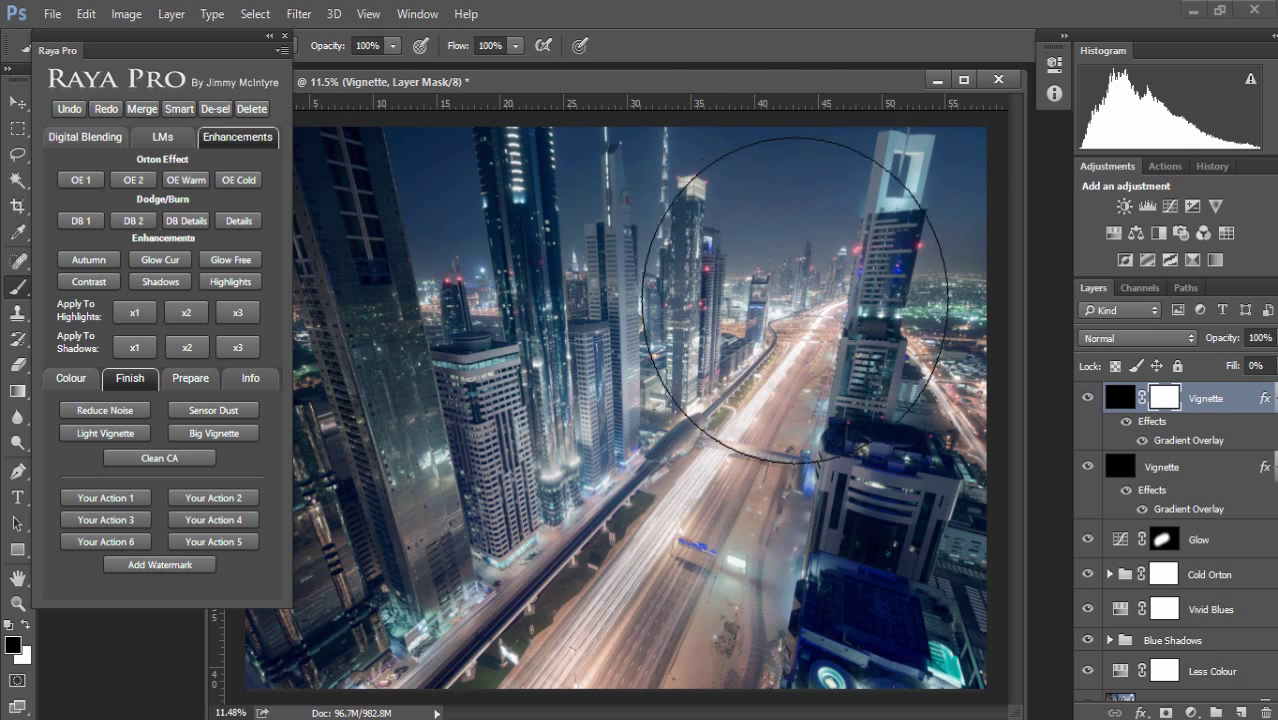
drag(330, 46, 282, 50)
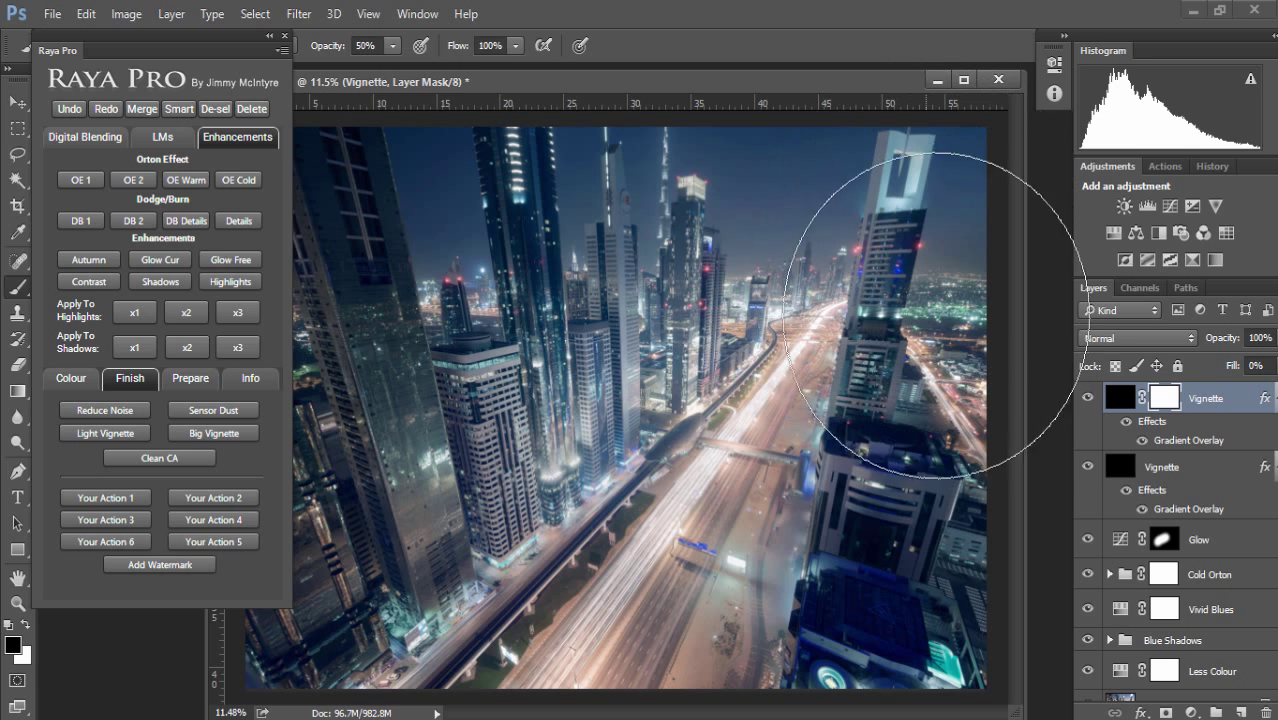
drag(915, 547, 905, 568)
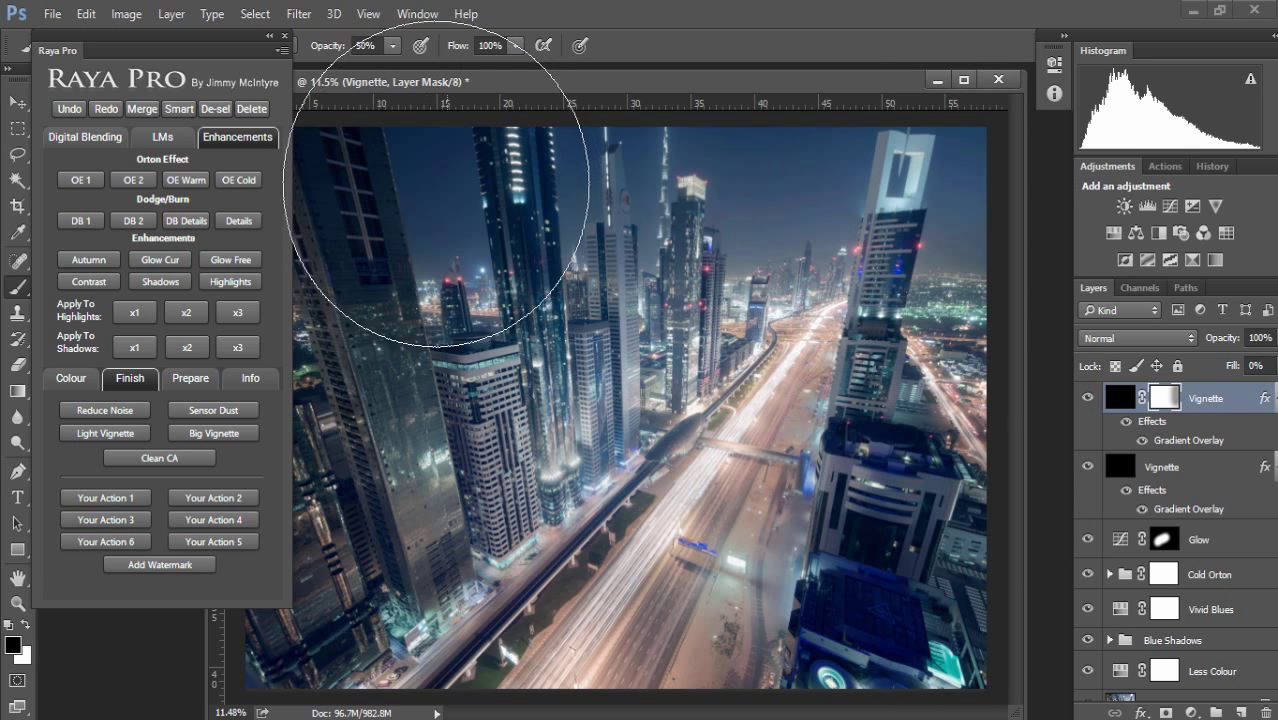
mouse_move(247, 250)
mouse_down()
mouse_move(217, 493)
mouse_move(226, 570)
mouse_move(398, 649)
mouse_up()
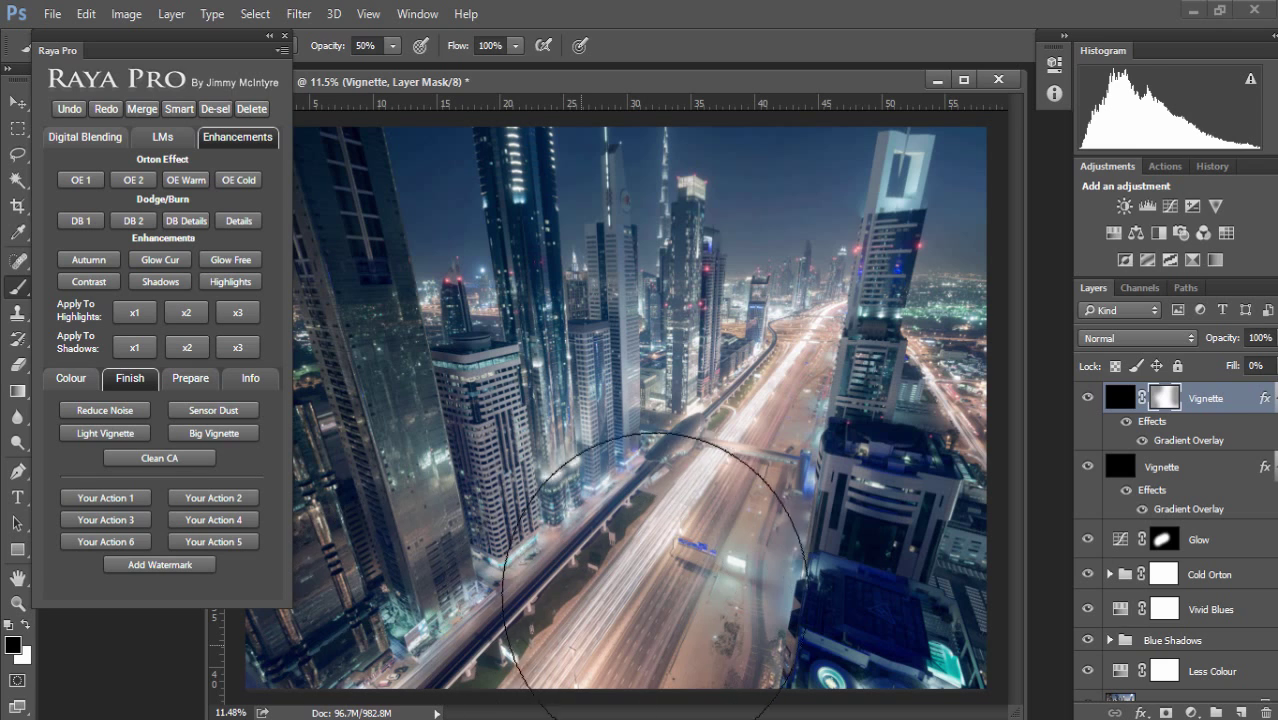
click(608, 612)
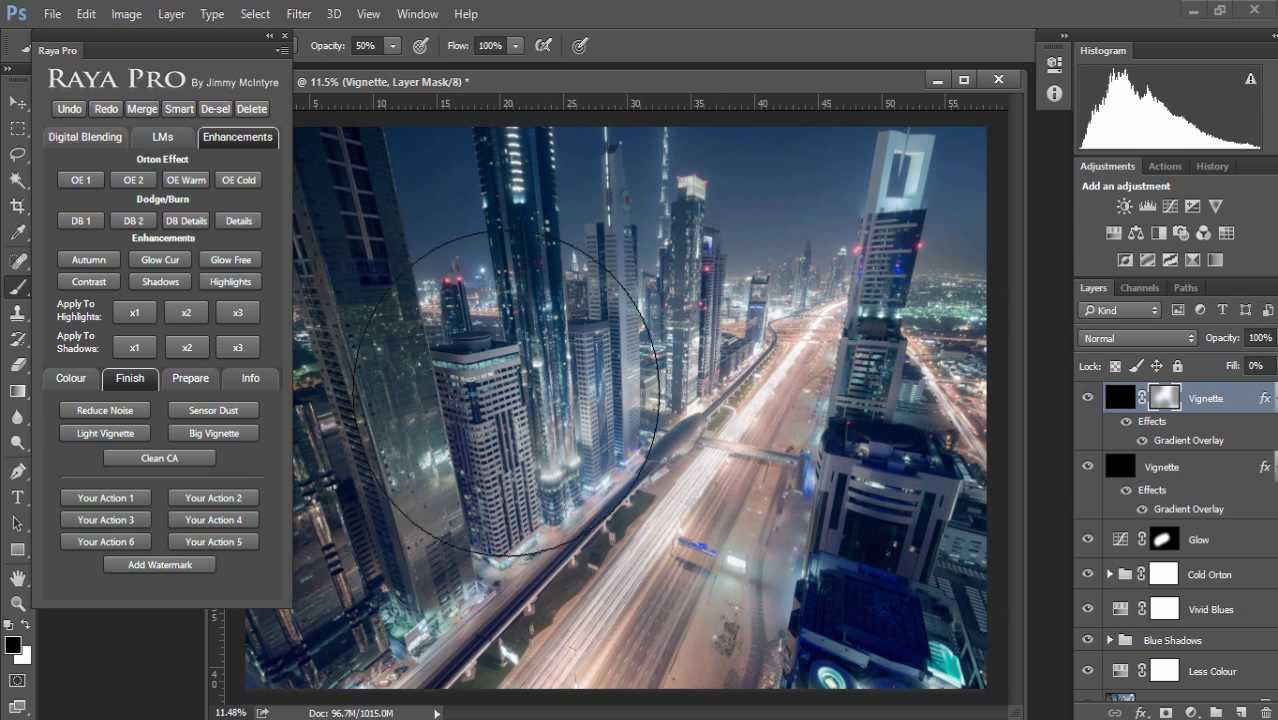
click(17, 102)
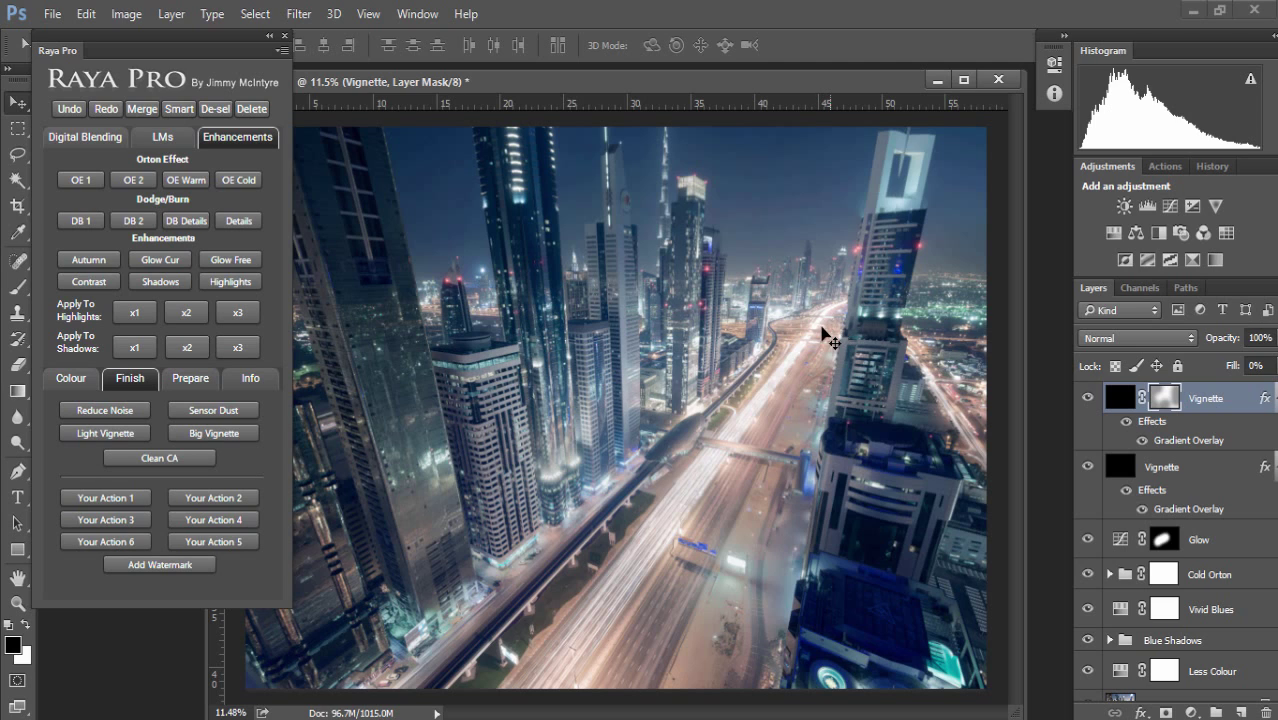
Add a Glow Free layer and brush white at 100% opacity with a smaller brush along the highway and the road behind the right tower
click(232, 262)
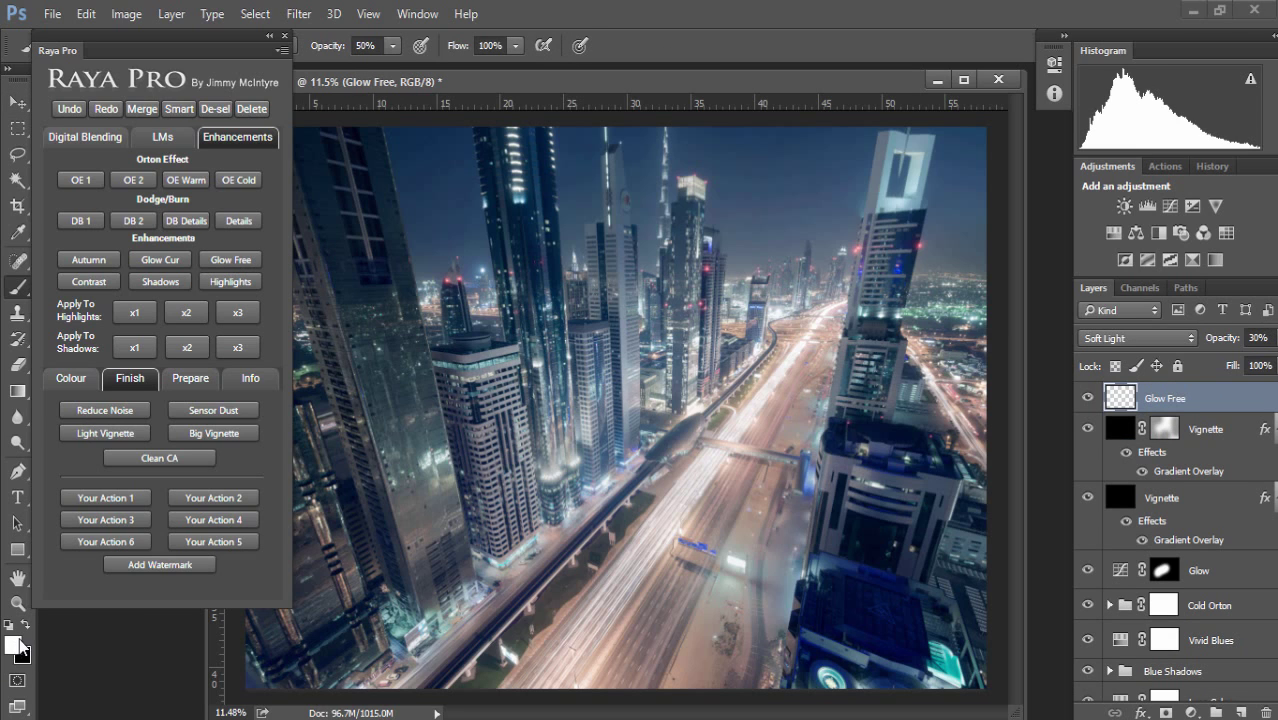
alt+right_click(744, 410)
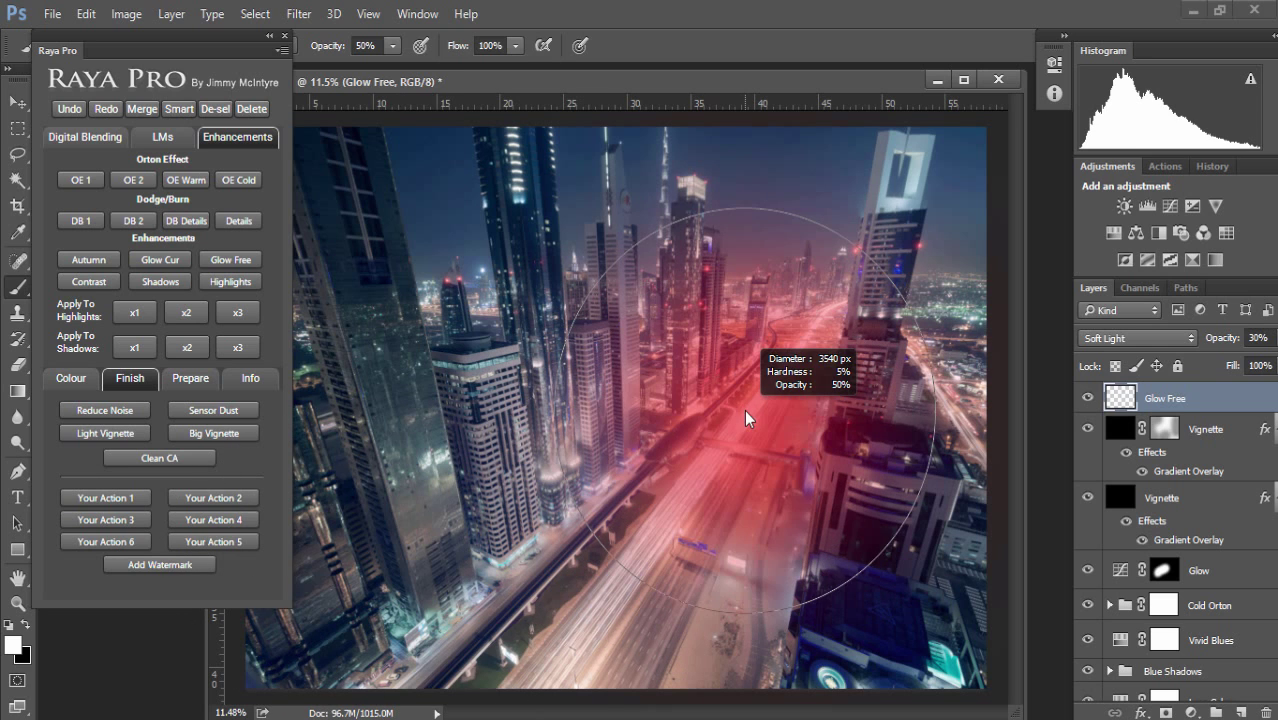
drag(745, 410, 616, 435)
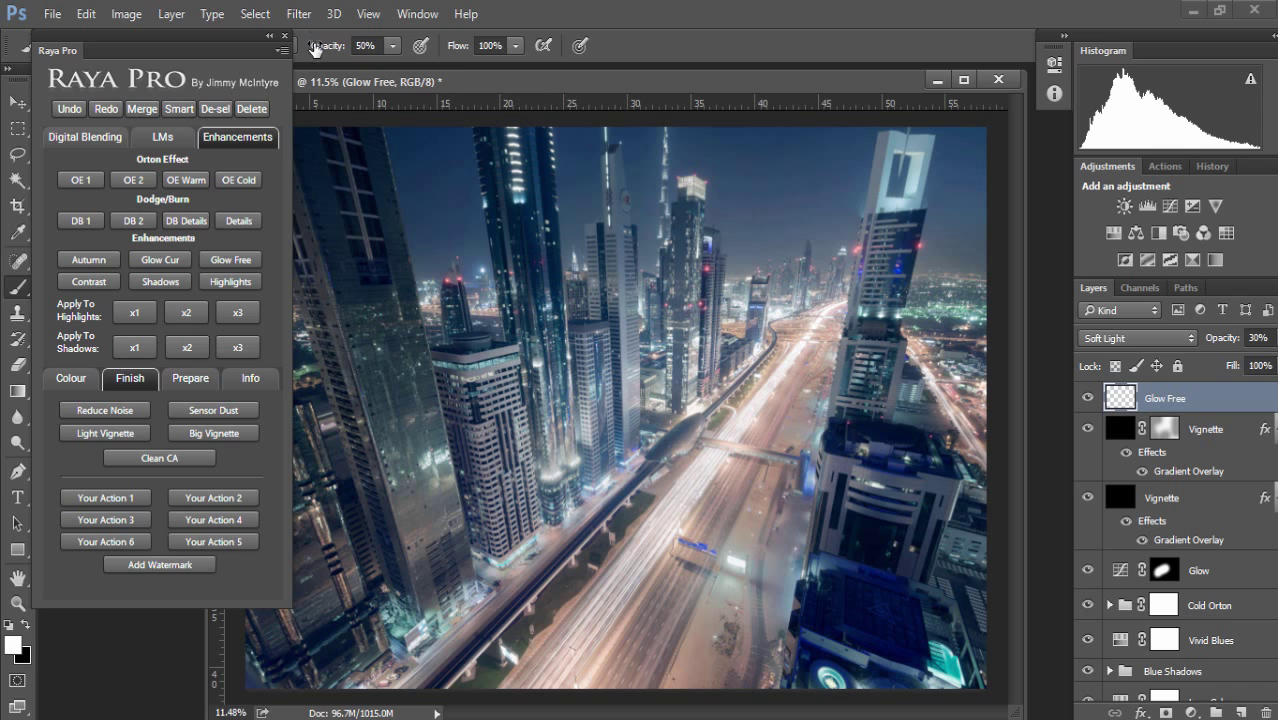
drag(315, 50, 420, 46)
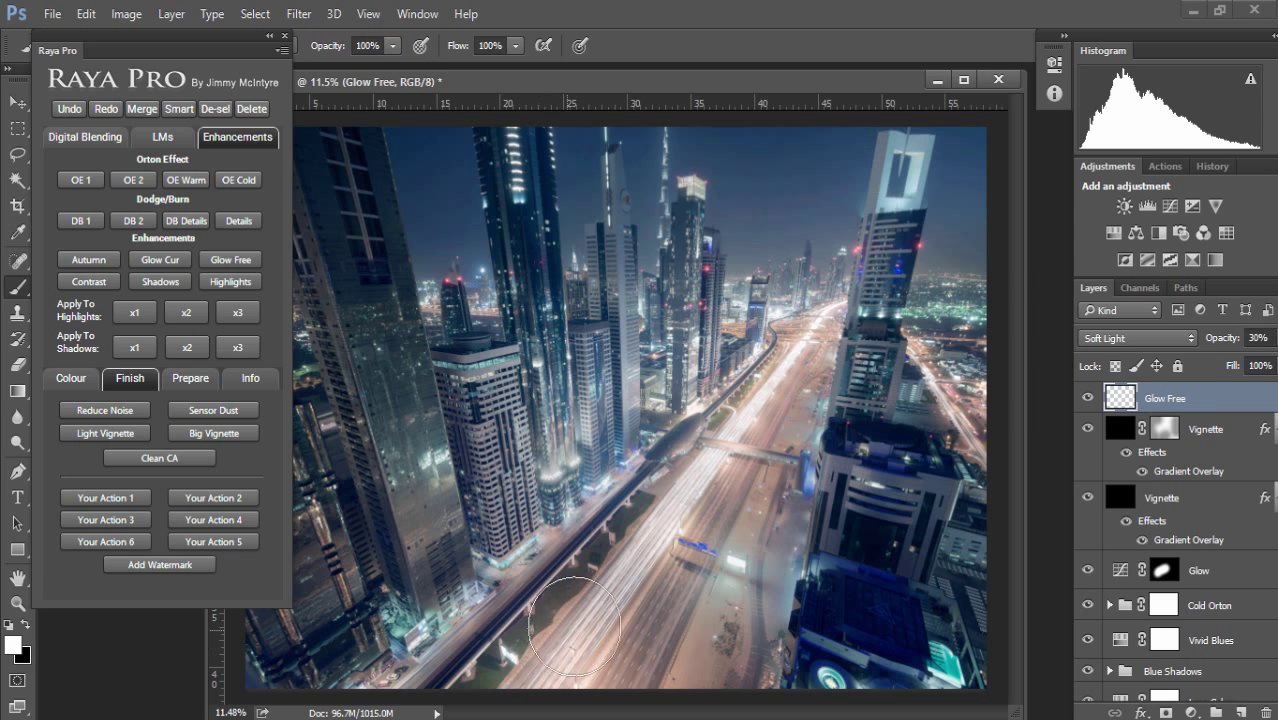
mouse_move(574, 625)
mouse_down()
mouse_move(715, 465)
mouse_move(813, 324)
mouse_up()
click(930, 321)
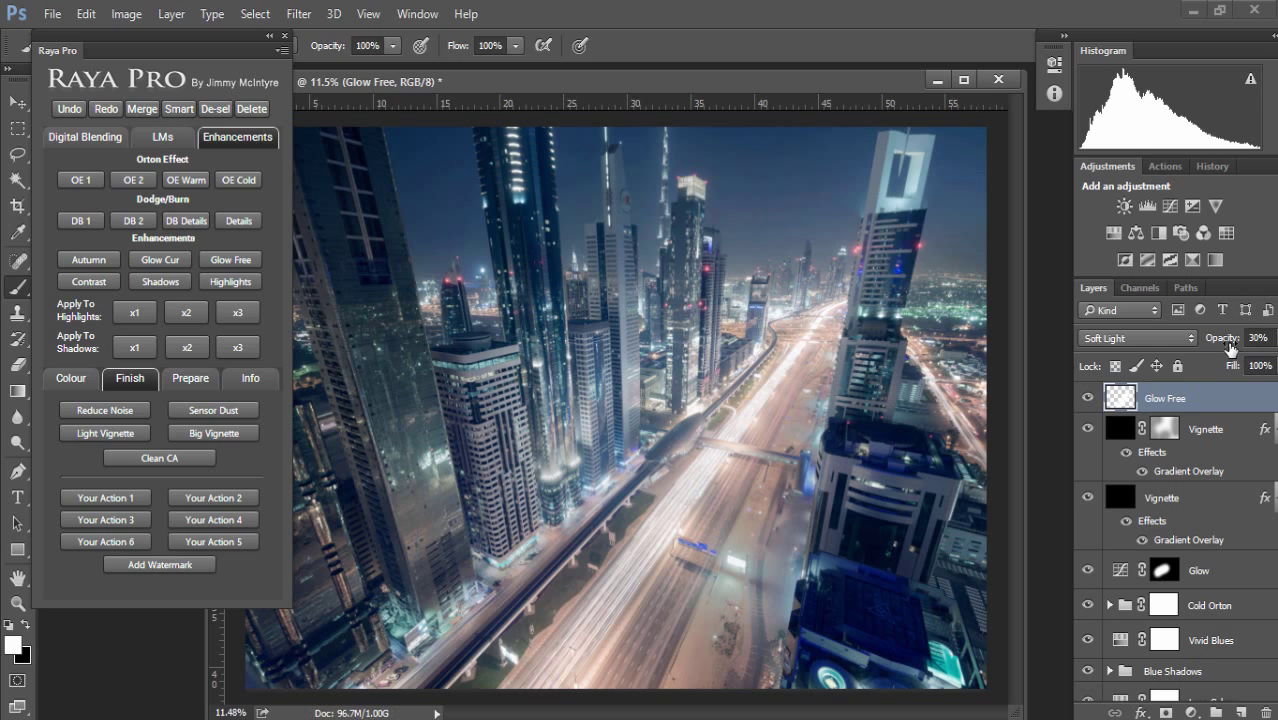
Set the Glow Free layer's opacity to 40% and brush over the distant skyline and along the highway
drag(1222, 346, 1233, 345)
drag(770, 296, 810, 318)
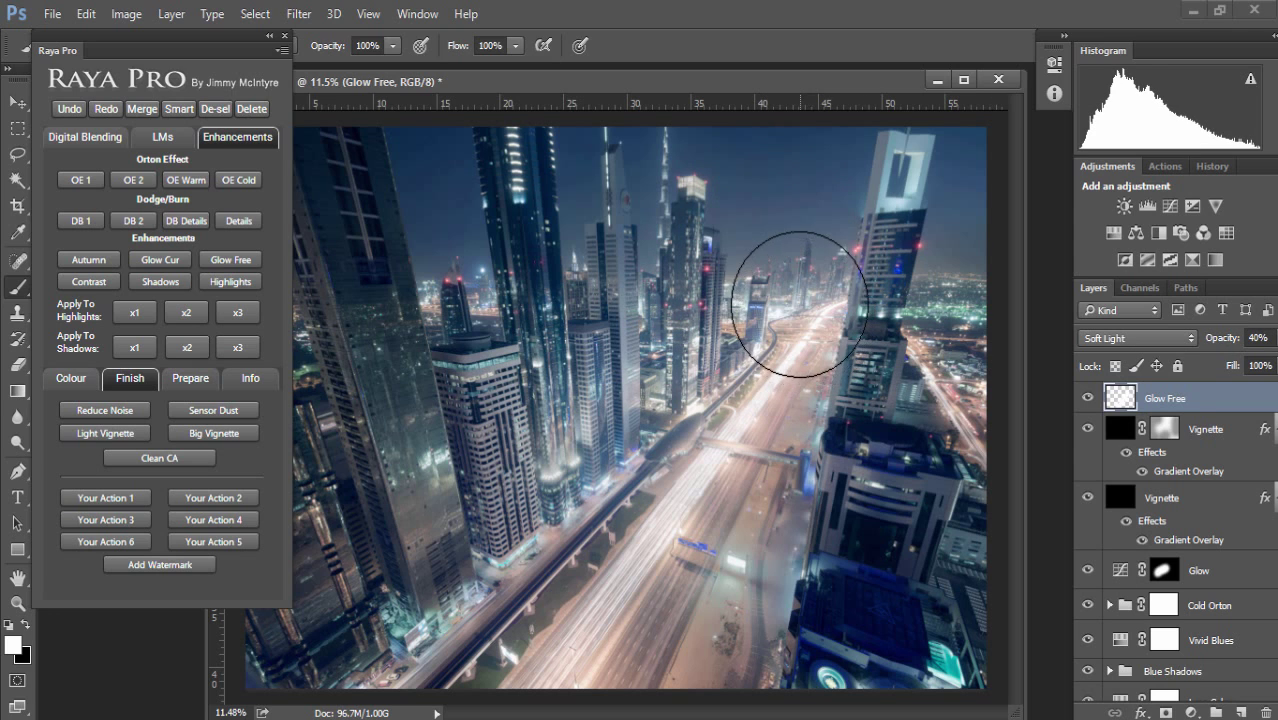
click(795, 301)
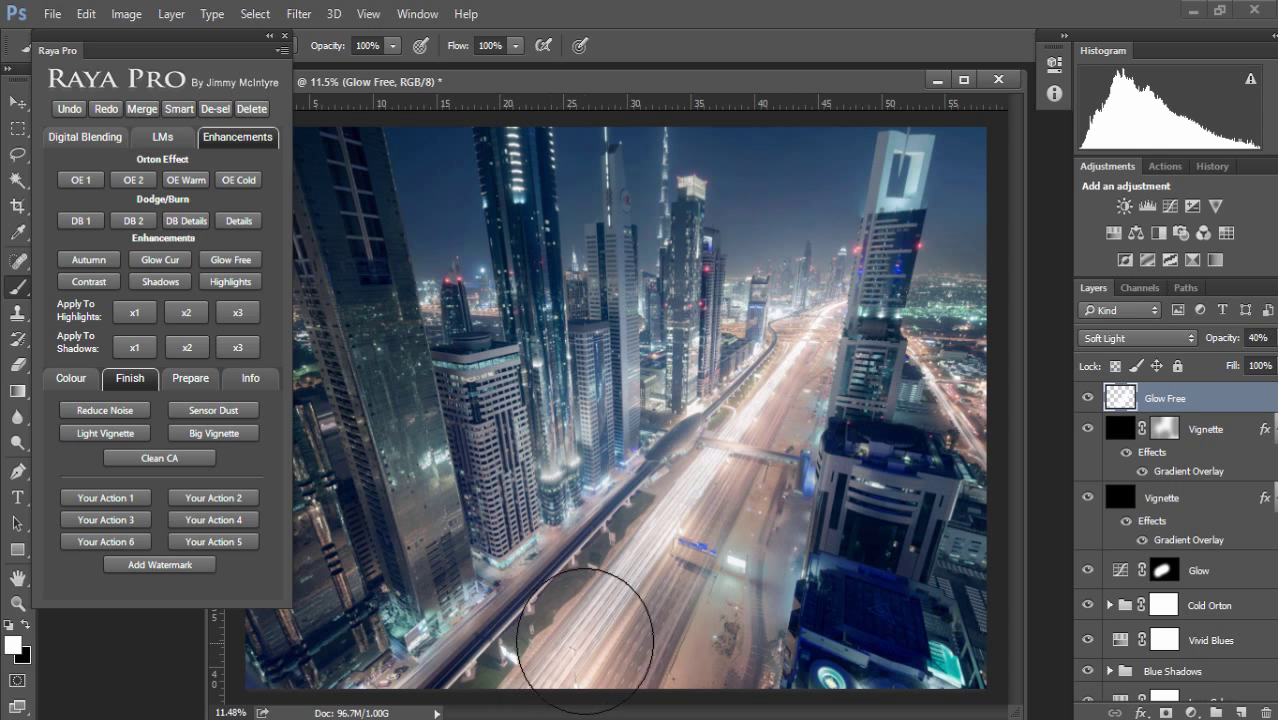
mouse_move(585, 637)
mouse_down()
mouse_move(735, 502)
mouse_move(763, 418)
mouse_move(856, 319)
mouse_move(832, 263)
mouse_move(775, 242)
mouse_move(714, 282)
mouse_move(721, 329)
mouse_move(767, 359)
mouse_move(801, 364)
mouse_move(884, 310)
mouse_move(743, 244)
mouse_move(768, 380)
mouse_move(732, 242)
mouse_up()
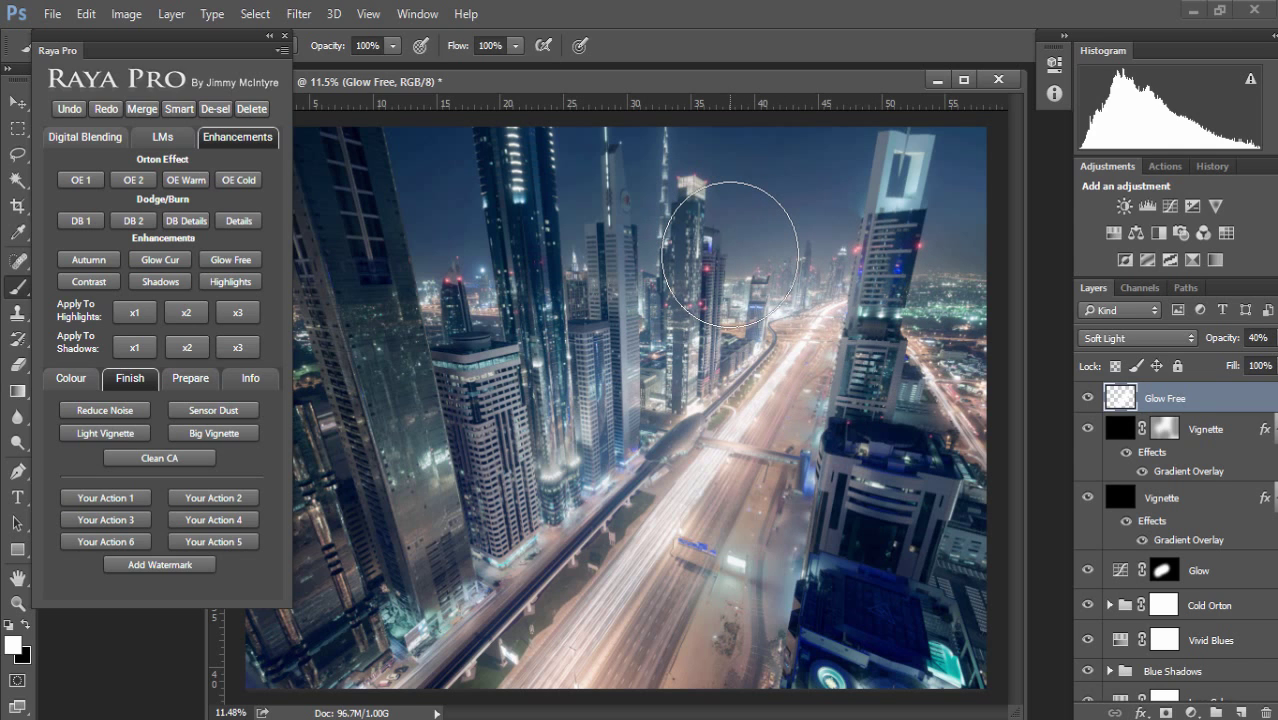
Group all layers from Glow Free down to Less Colour and compare the image with and without the group
scroll(1183, 600, down, 2)
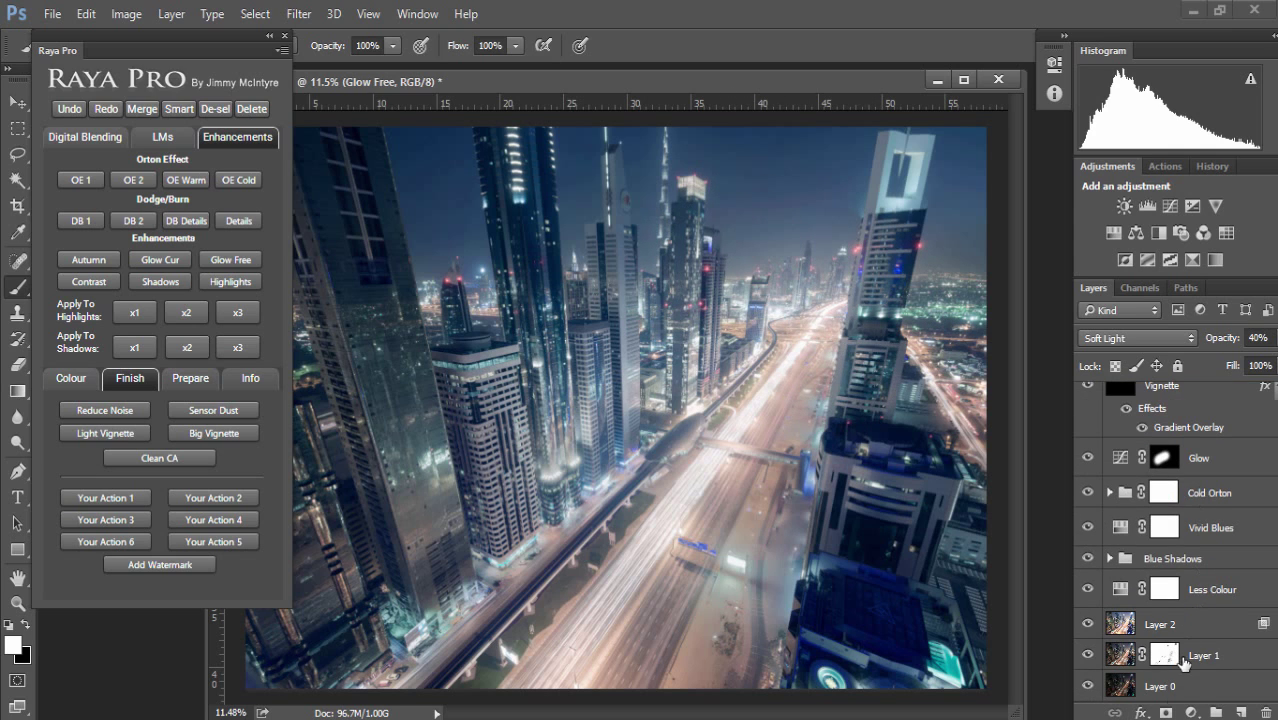
shift+click(1200, 590)
key(ctrl+g)
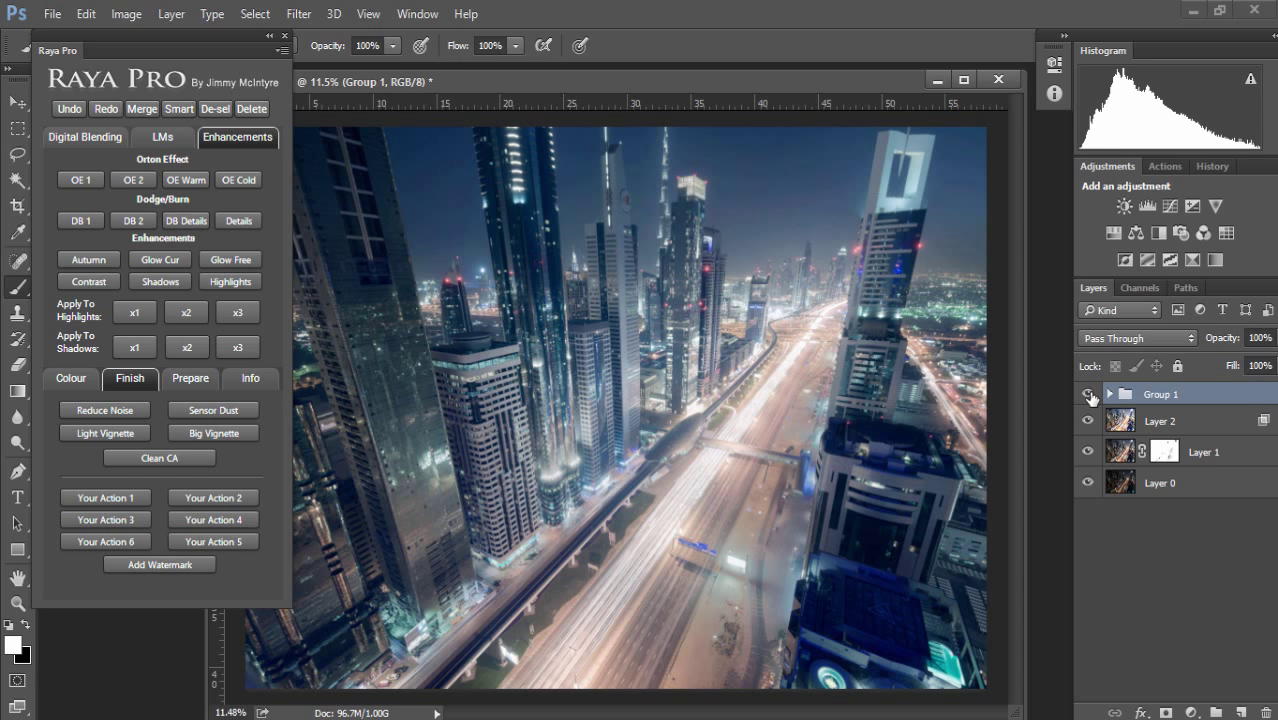
click(1089, 395)
click(1089, 395)
Create a sharpened web copy 1500 px wide, inspect its towers and highway at 100%, and fit it to the screen
click(192, 380)
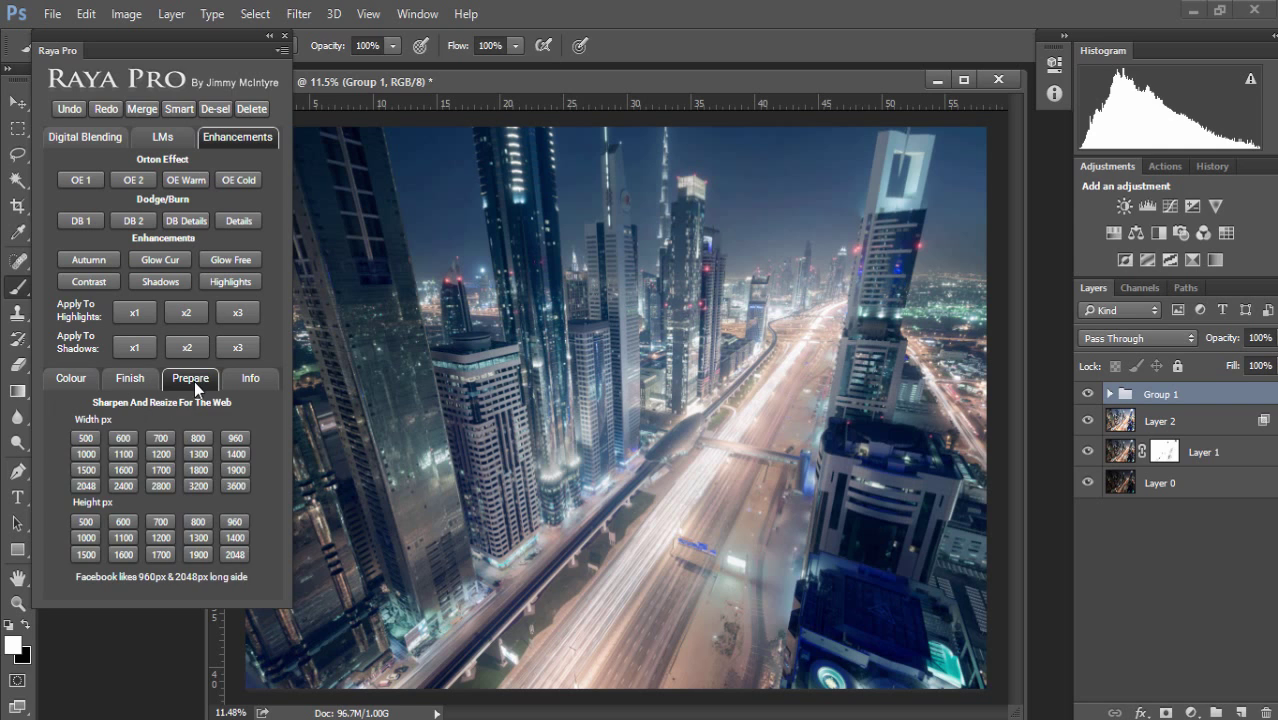
click(84, 470)
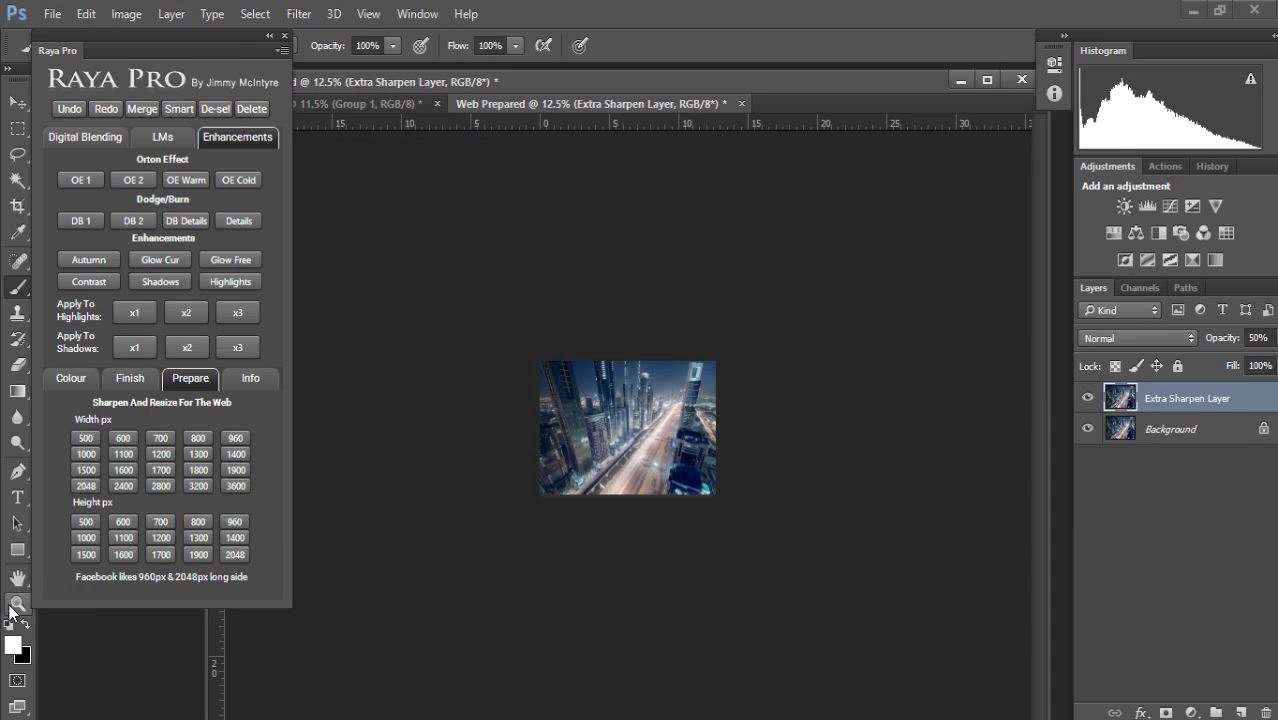
click(17, 604)
drag(236, 41, 235, 82)
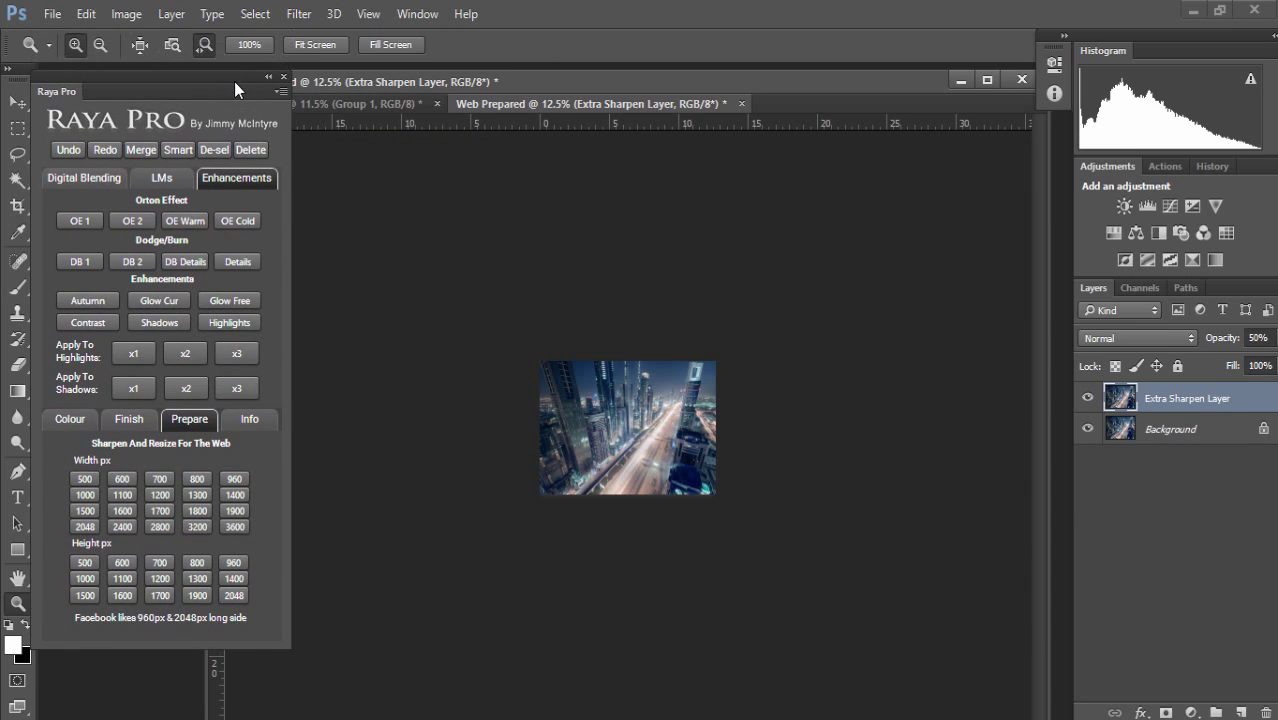
click(246, 45)
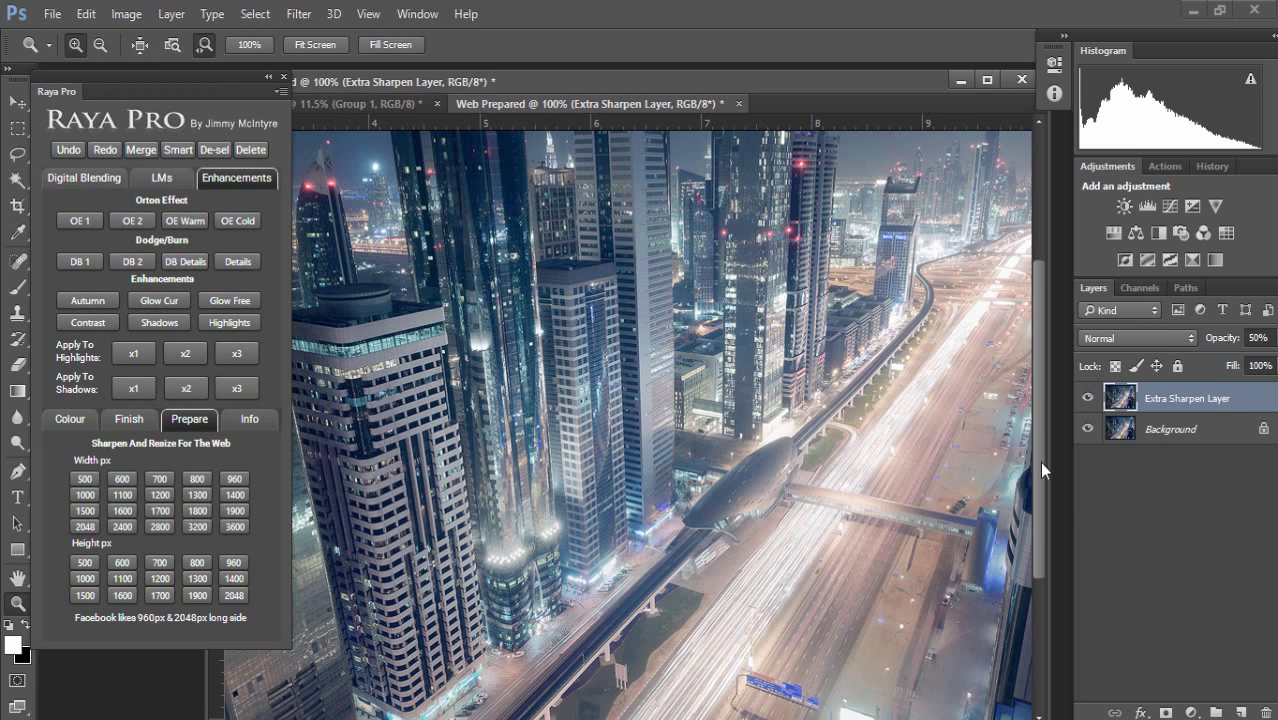
drag(1039, 461, 1043, 405)
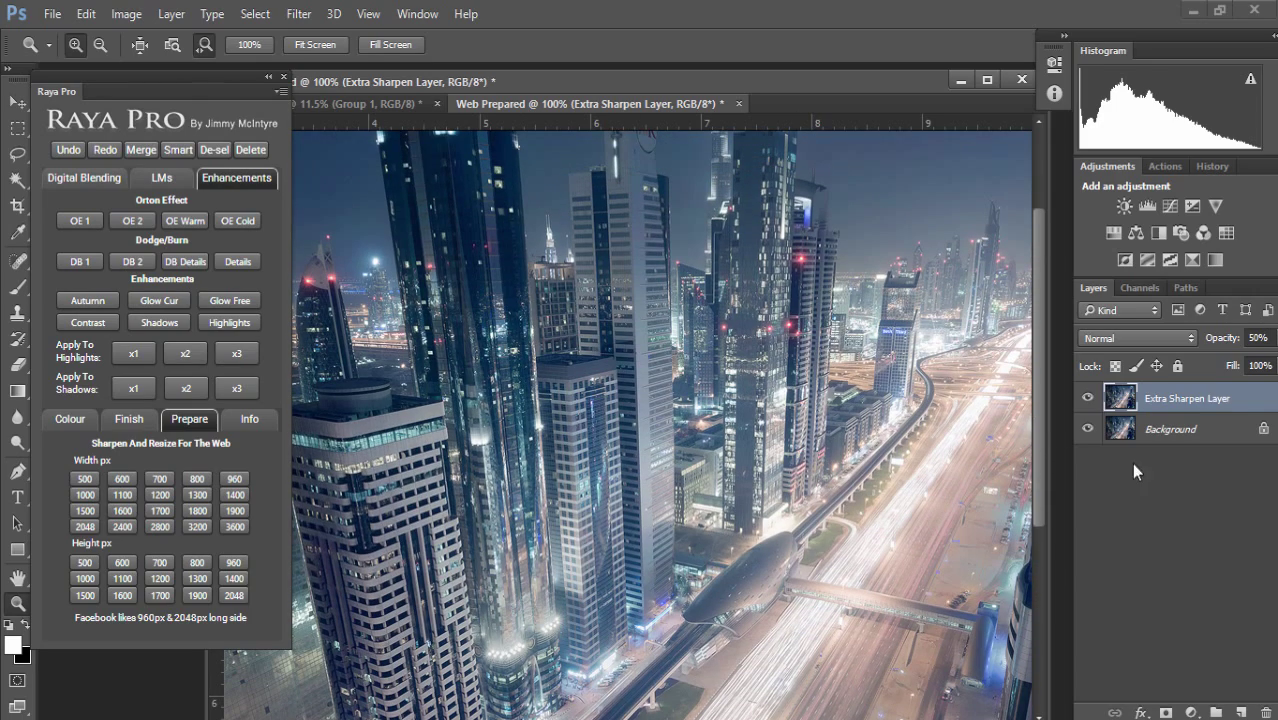
mouse_move(1040, 470)
mouse_down()
mouse_move(1039, 573)
mouse_move(1049, 504)
mouse_move(1056, 566)
mouse_move(1048, 482)
mouse_up()
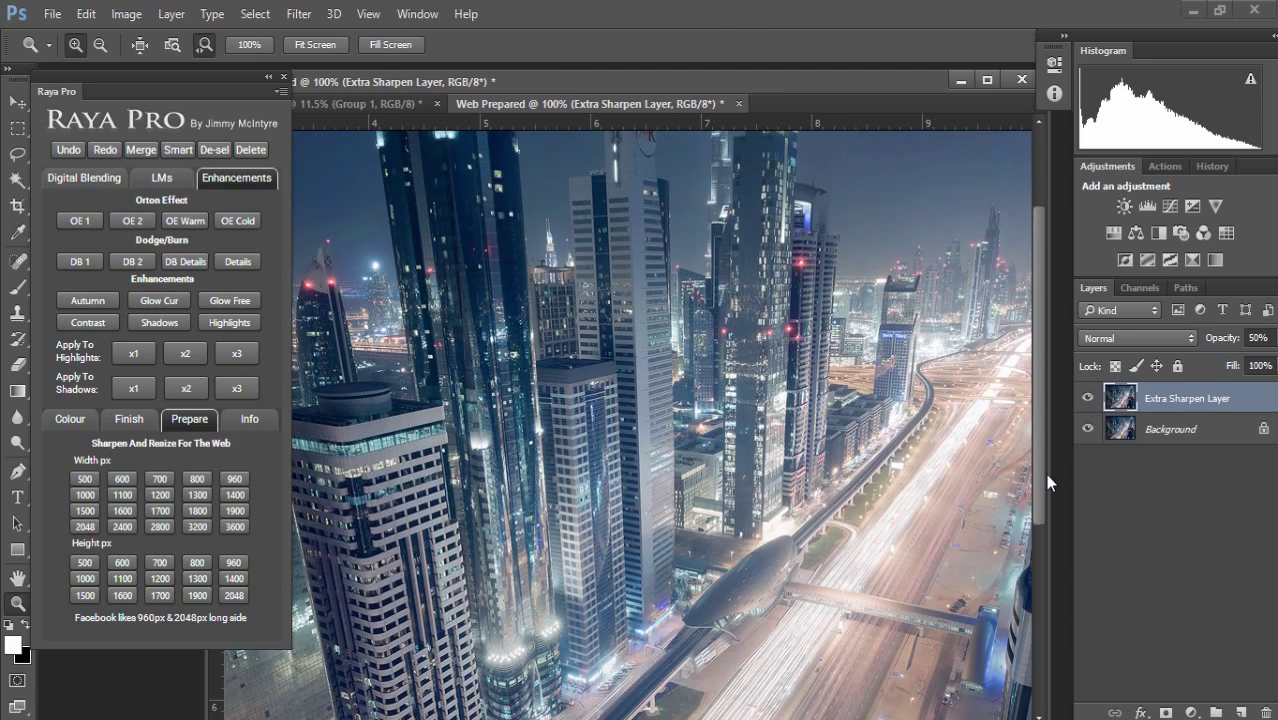
click(312, 45)
Return to the layered original and compare it with and without Group 1 and Layer 2, leaving both visible
click(355, 104)
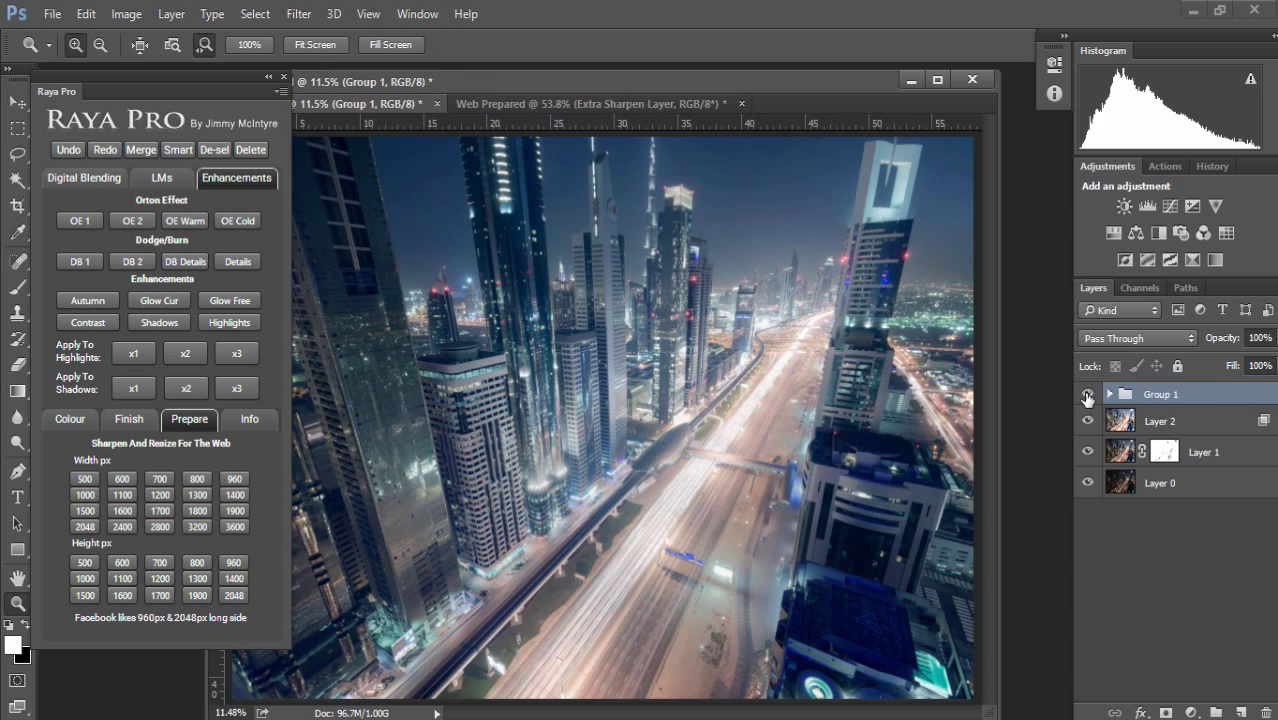
click(1087, 396)
click(1087, 421)
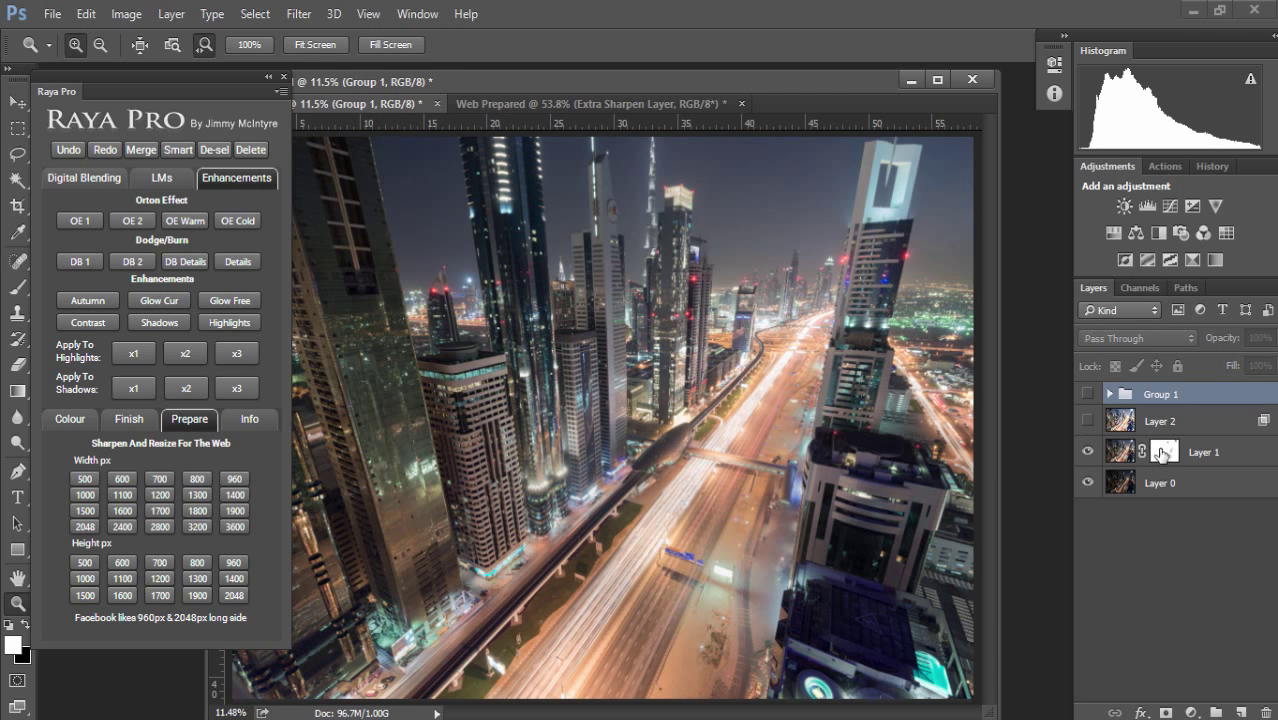
click(1087, 421)
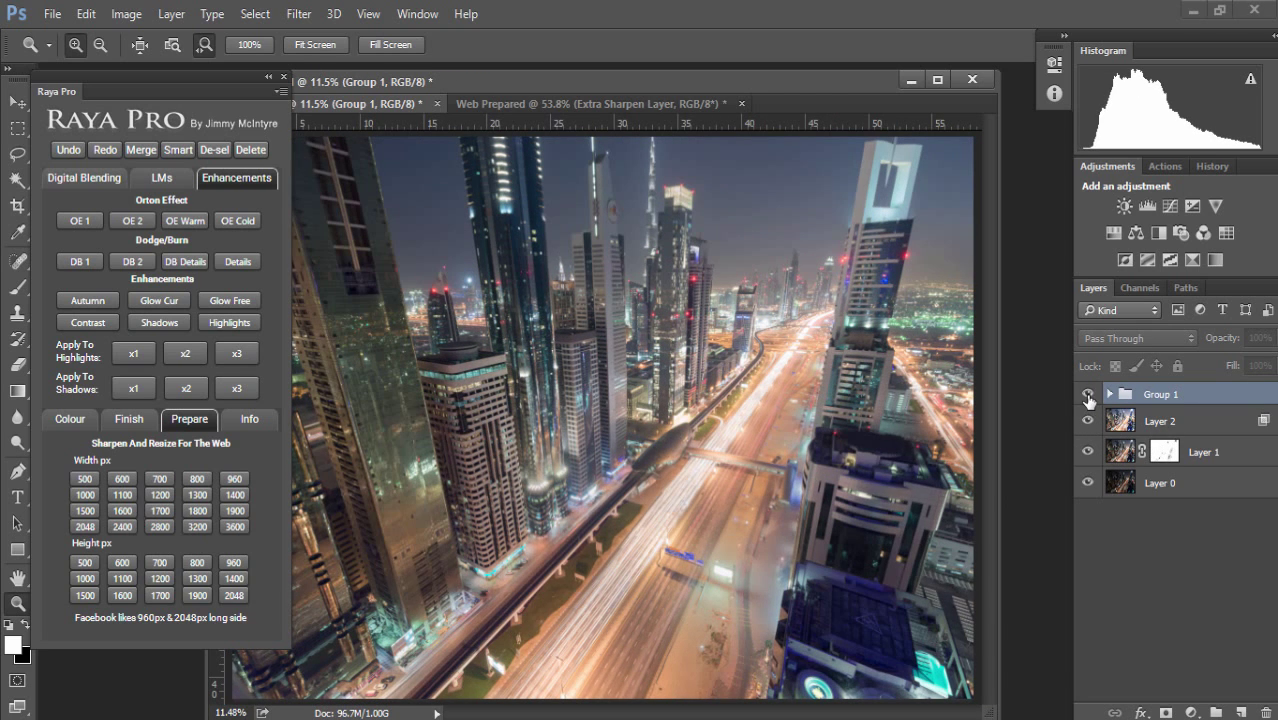
click(1088, 395)
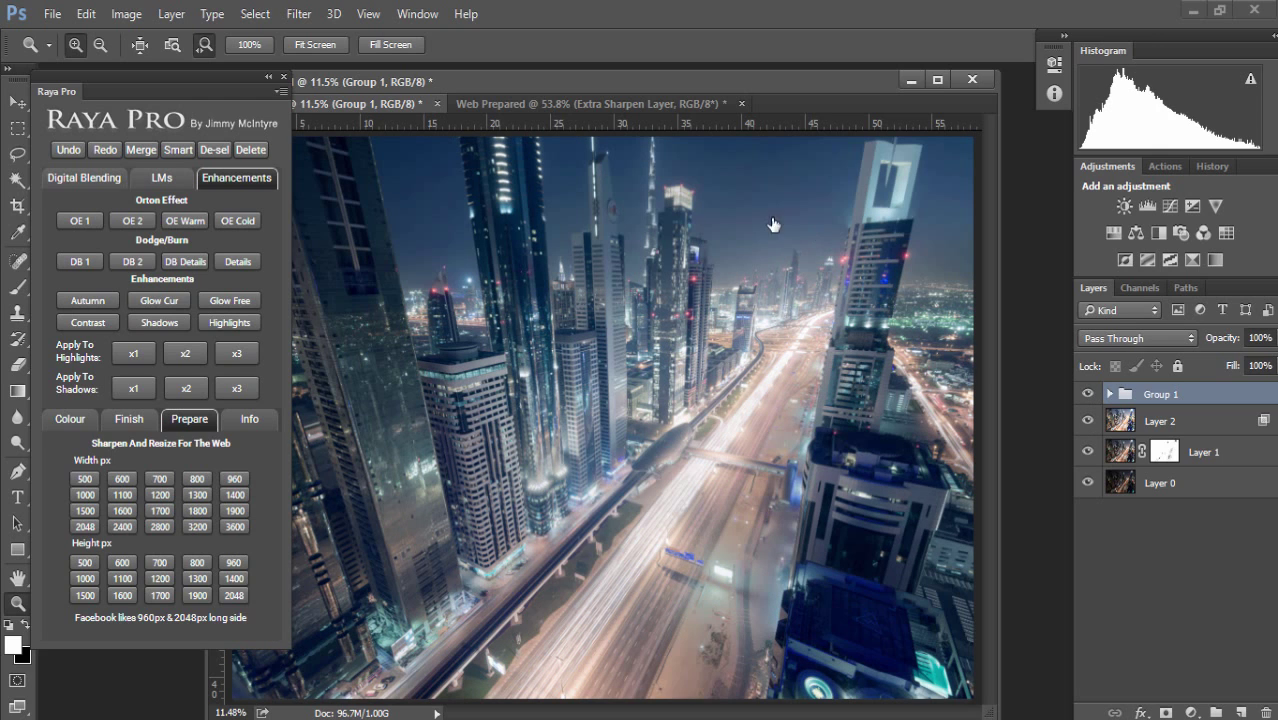